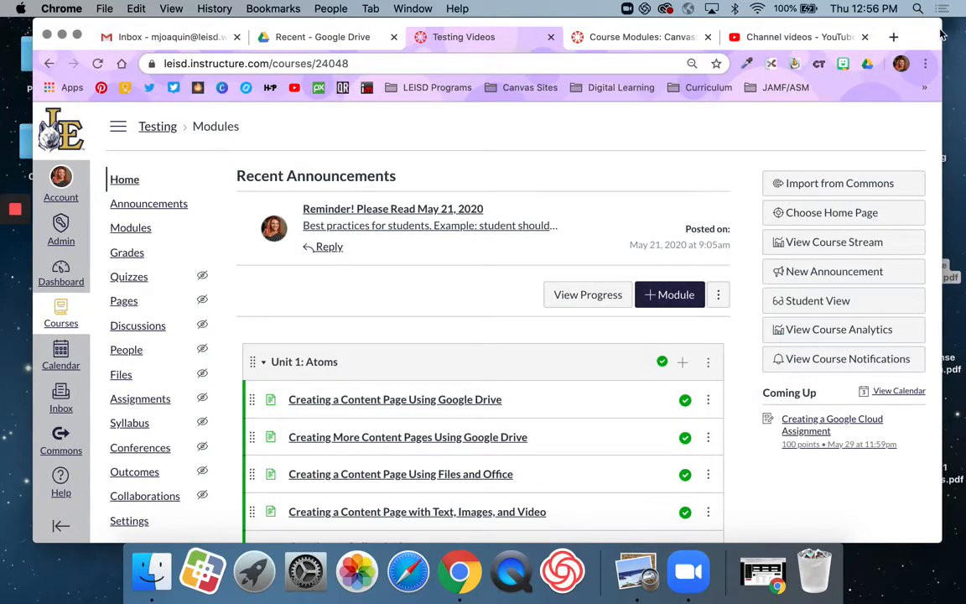
Step: Look through the course's modules and the items listed in each unit
drag(942, 30, 952, 29)
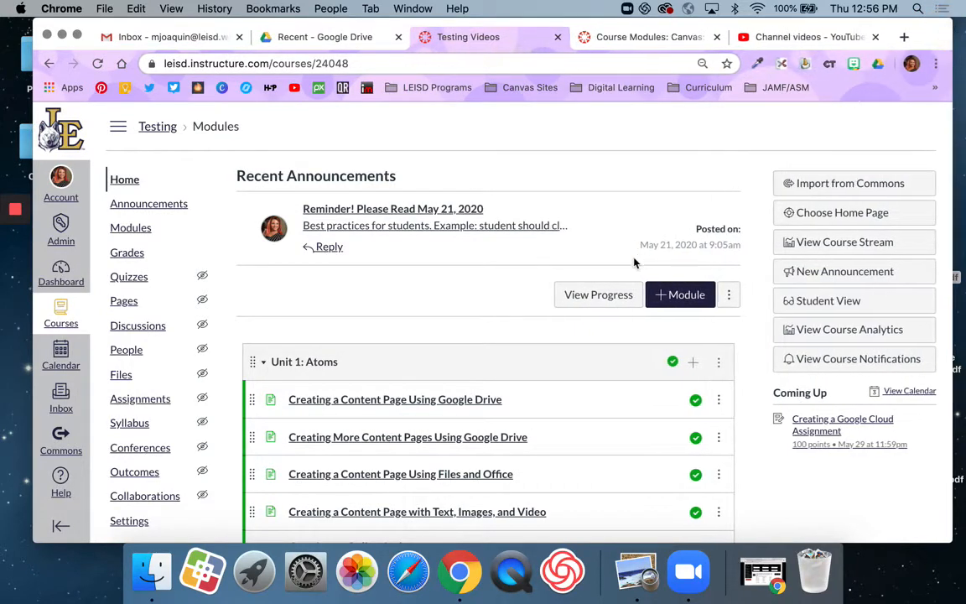
scroll(633, 264, down, 3)
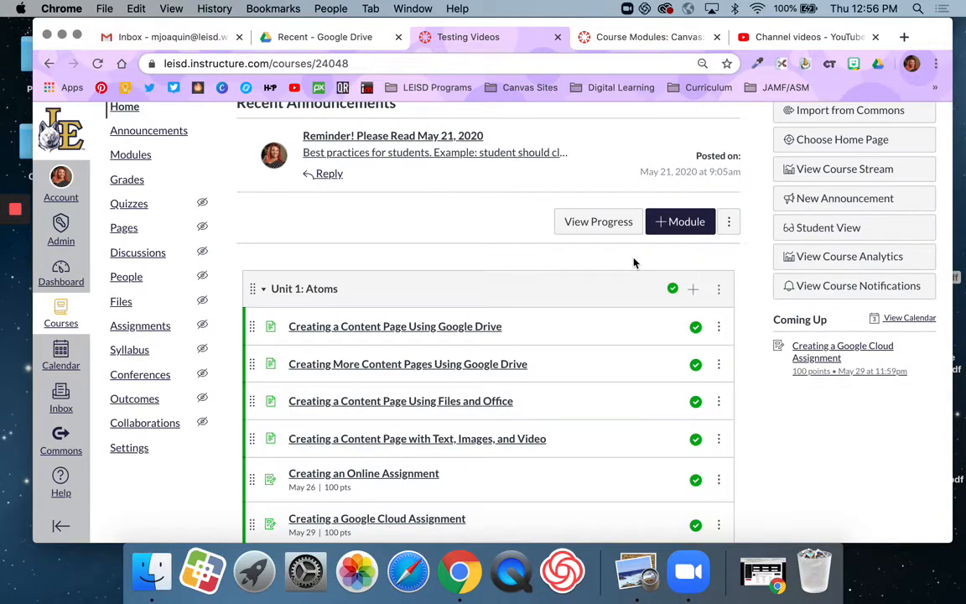
scroll(634, 263, down, 1)
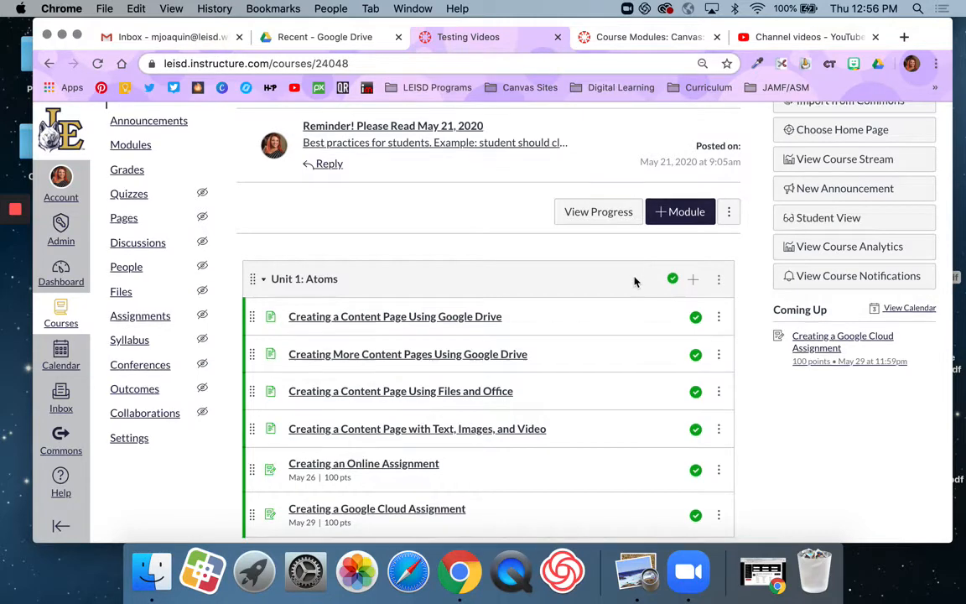
scroll(634, 277, down, 1)
scroll(573, 283, up, 1)
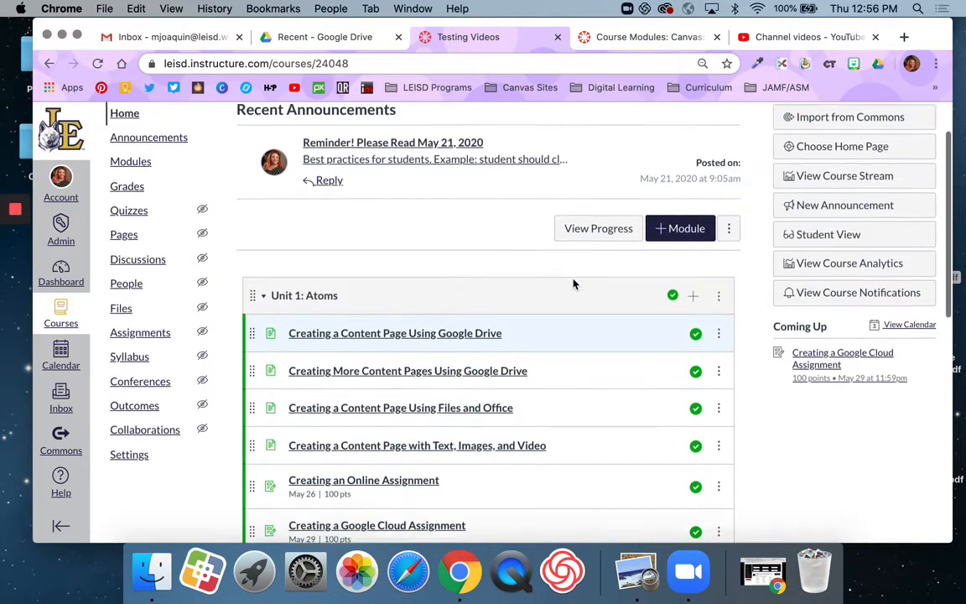
scroll(574, 283, down, 5)
scroll(573, 283, down, 5)
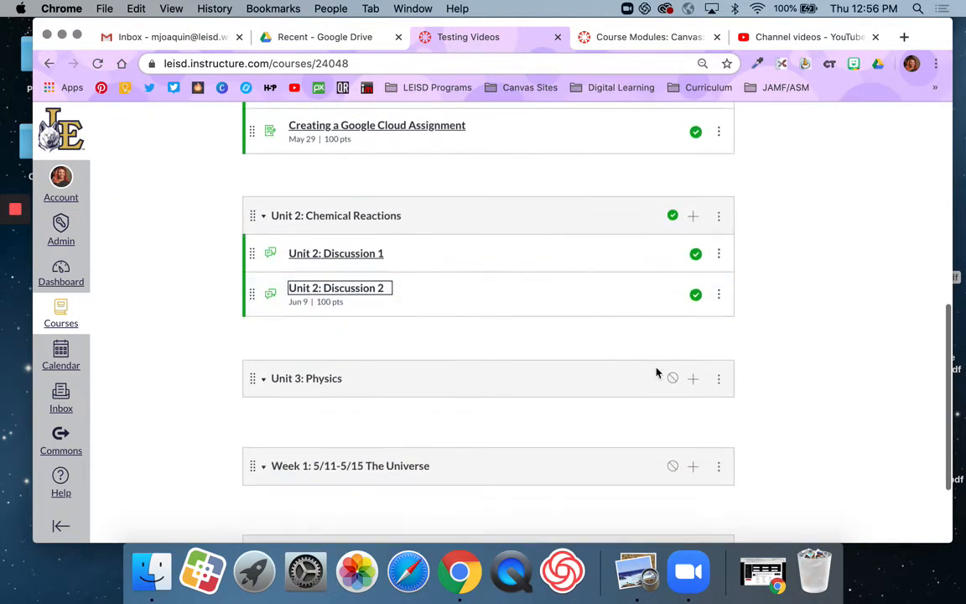
scroll(653, 435, up, 8)
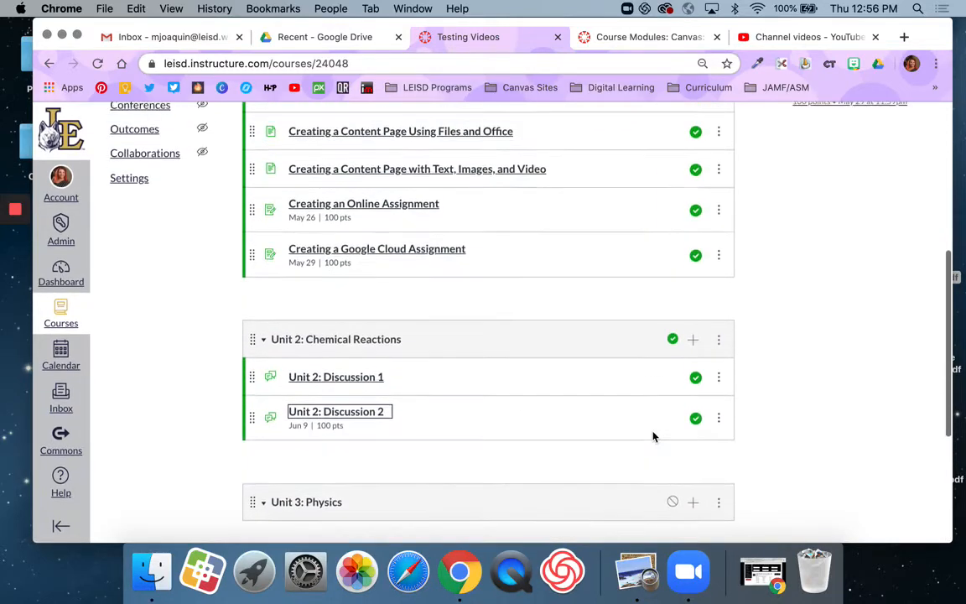
scroll(653, 436, up, 2)
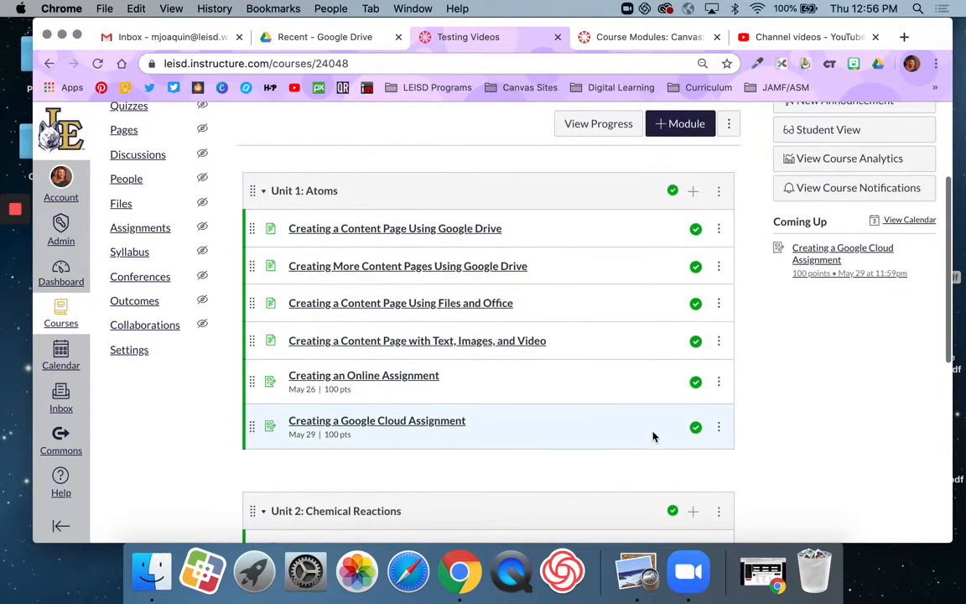
scroll(653, 436, down, 5)
scroll(654, 435, down, 3)
scroll(653, 436, up, 9)
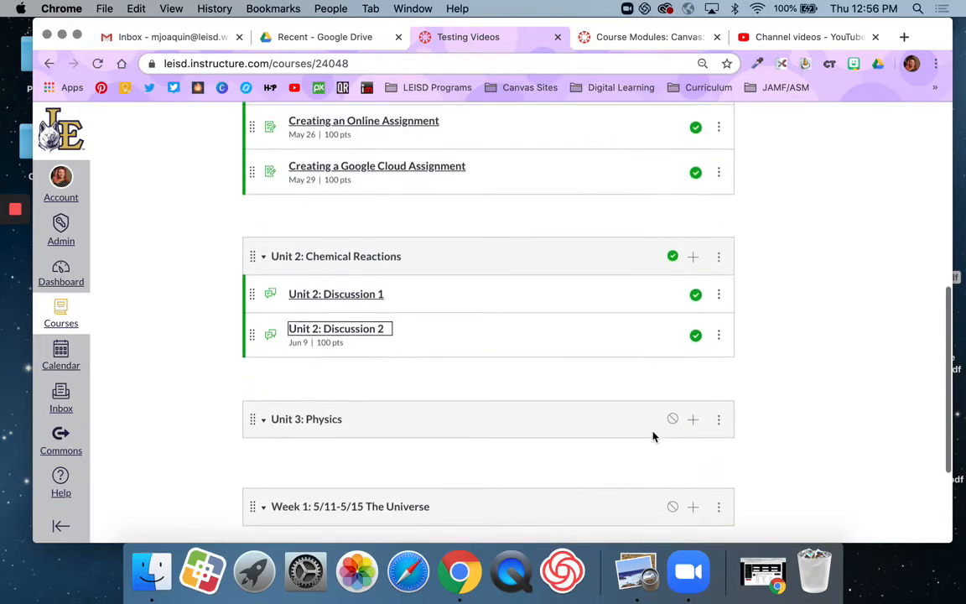
scroll(653, 435, down, 1)
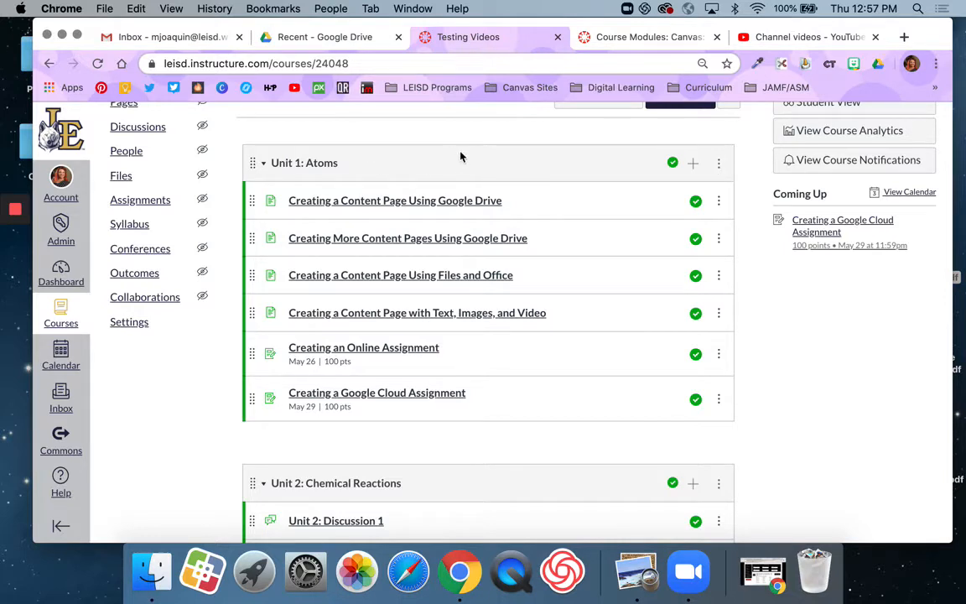
Step: Open the settings of the Unit 1: Atoms module for editing and add a first requirement
click(719, 165)
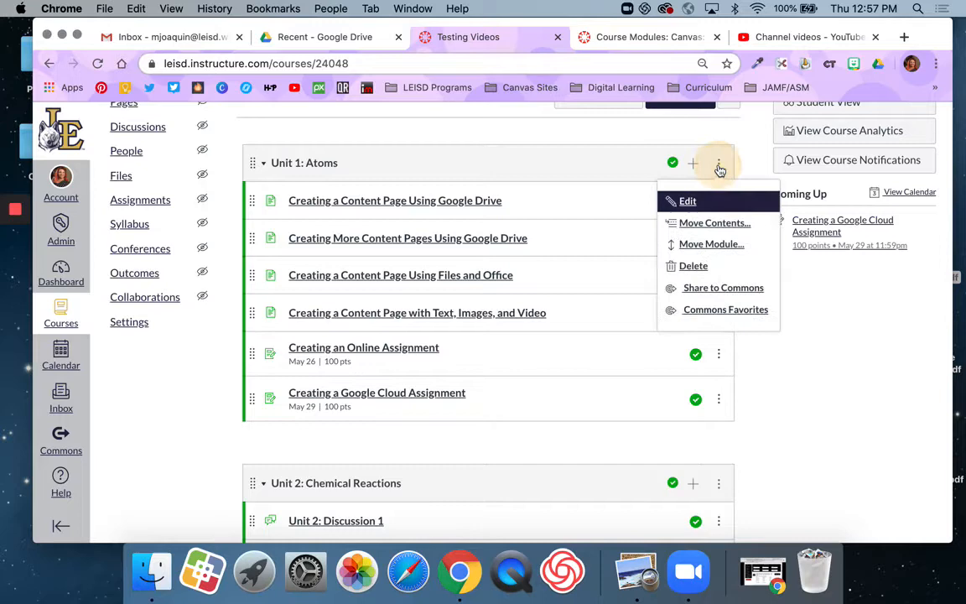
click(688, 203)
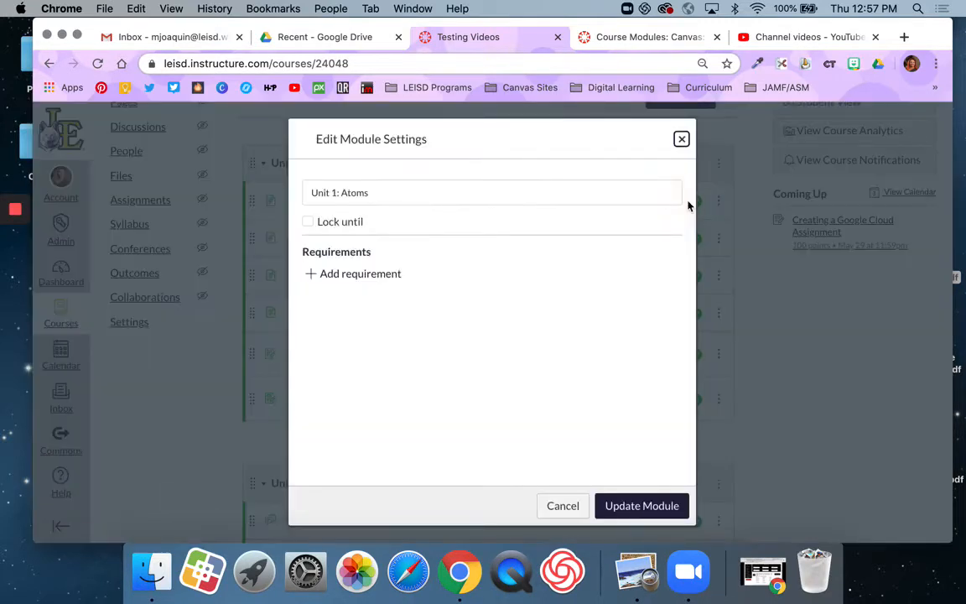
click(349, 274)
scroll(476, 397, down, 1)
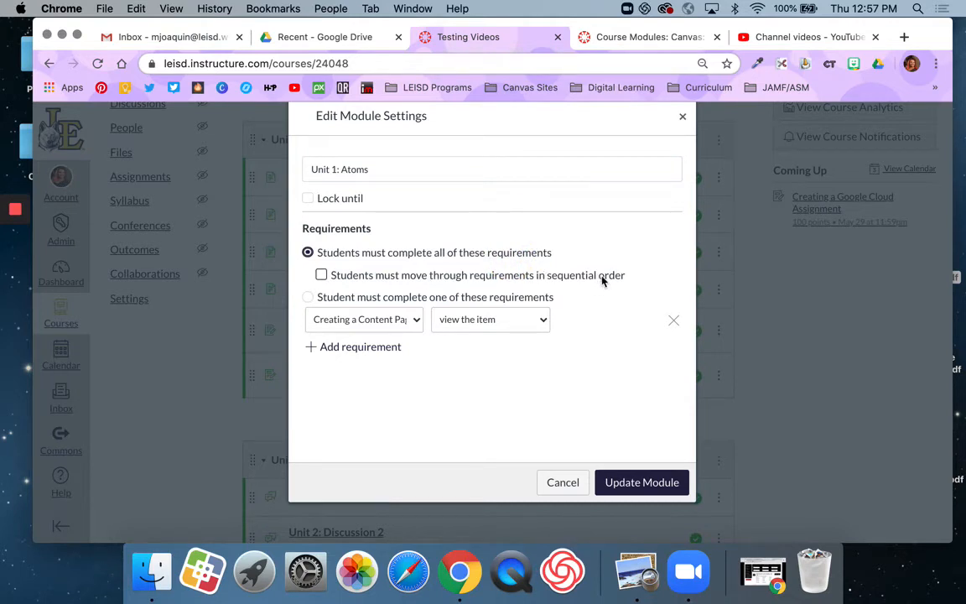
Step: Try the sequential-order and complete-one-requirement options, and return to requiring students to complete all requirements
click(322, 275)
click(322, 275)
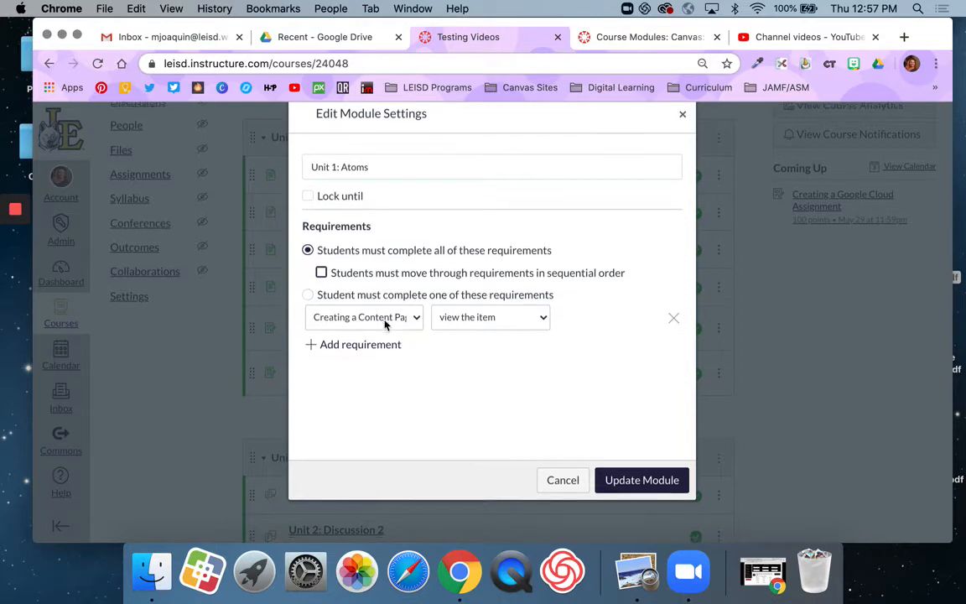
scroll(386, 324, down, 1)
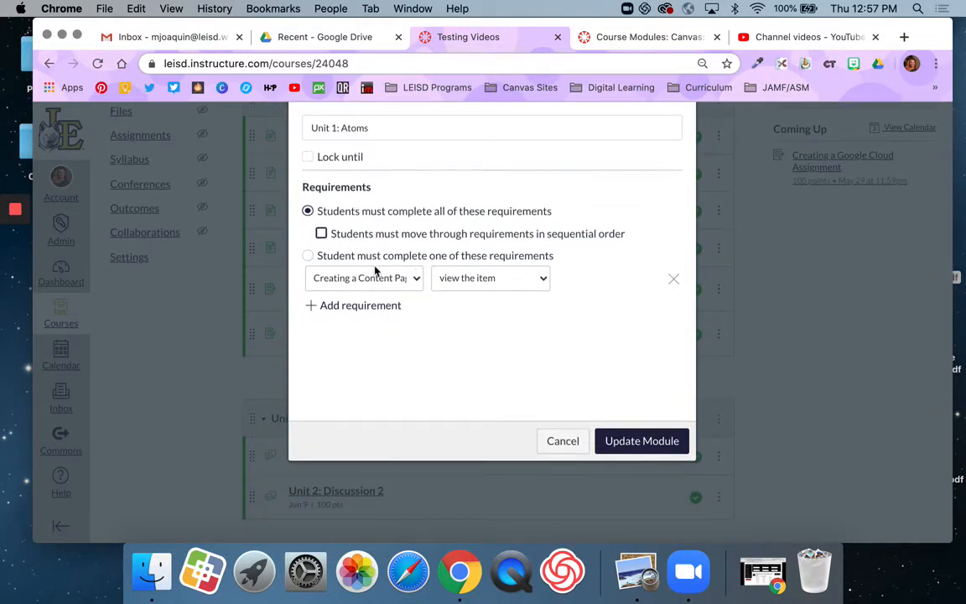
click(308, 256)
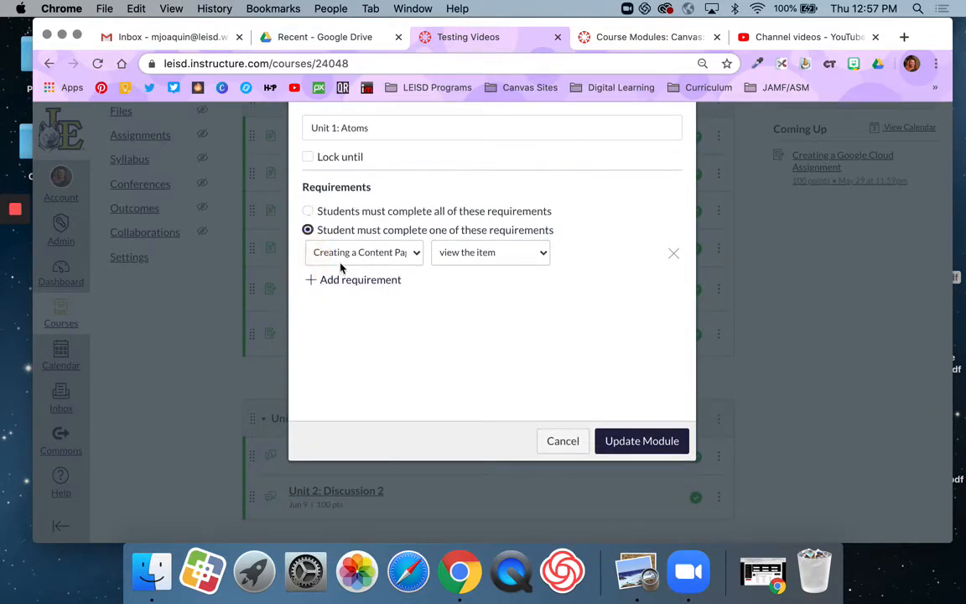
click(309, 211)
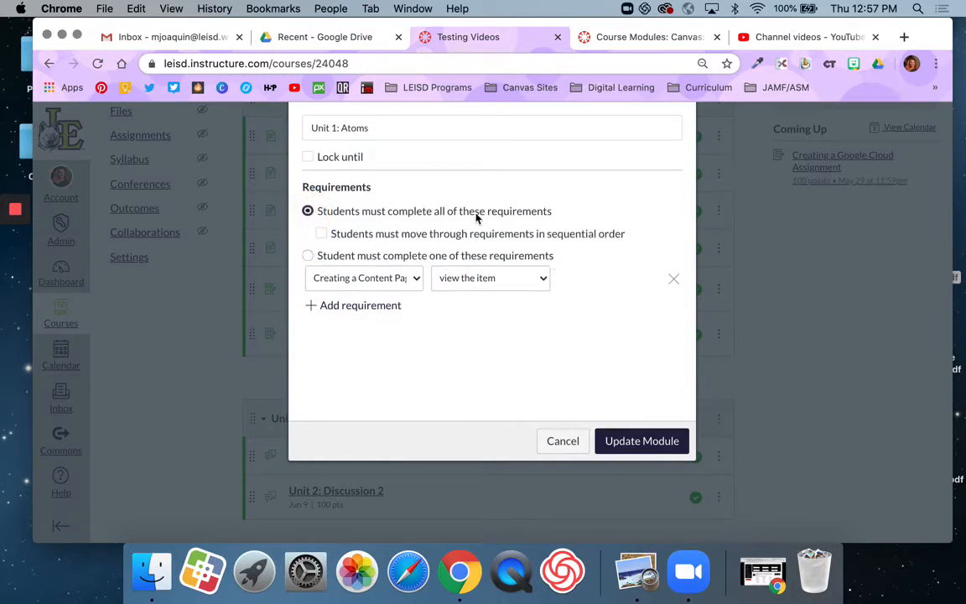
click(440, 213)
Step: Set the first requirement to mark "Creating a Content Page Using Google Drive" as done
click(400, 280)
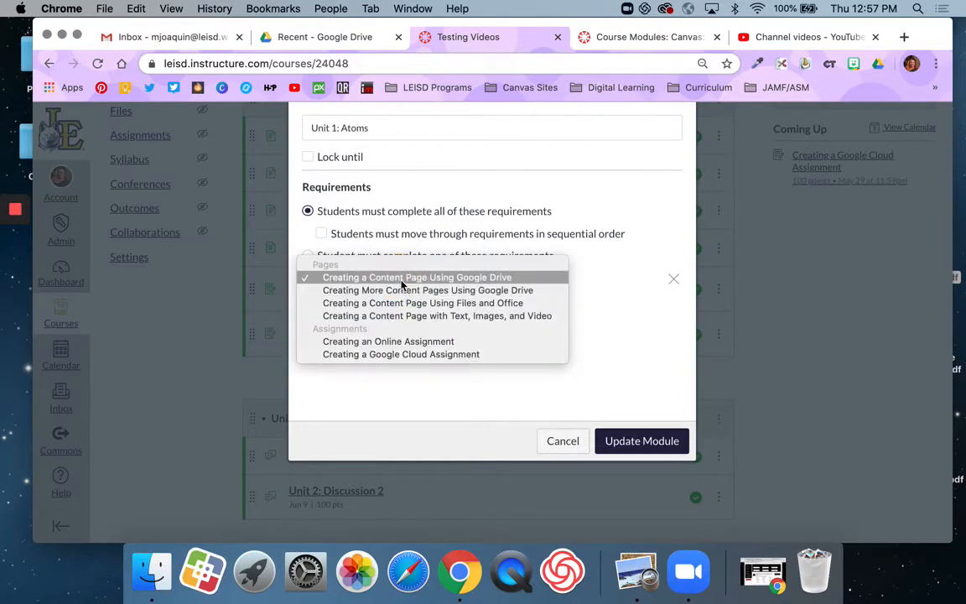
click(403, 282)
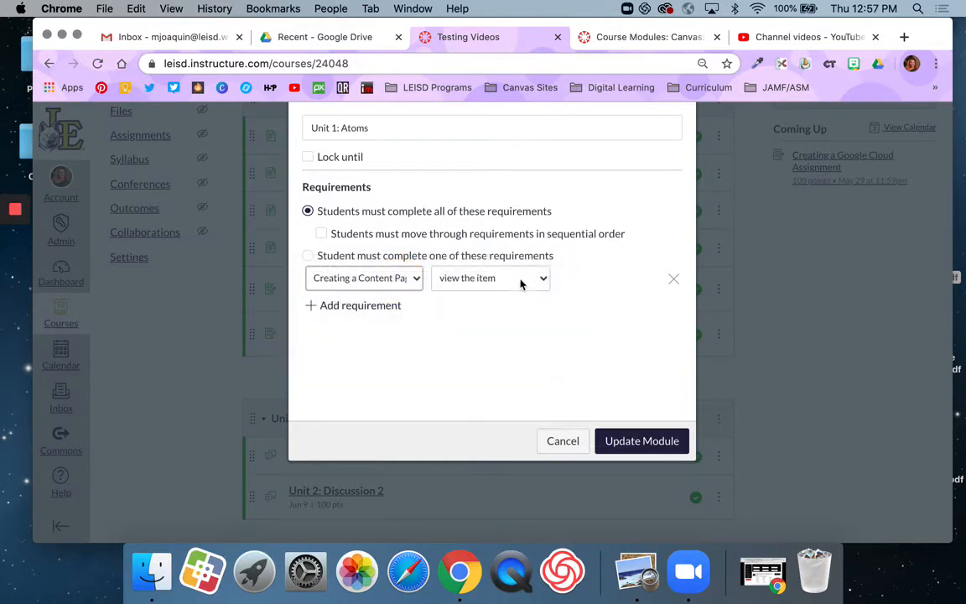
click(518, 278)
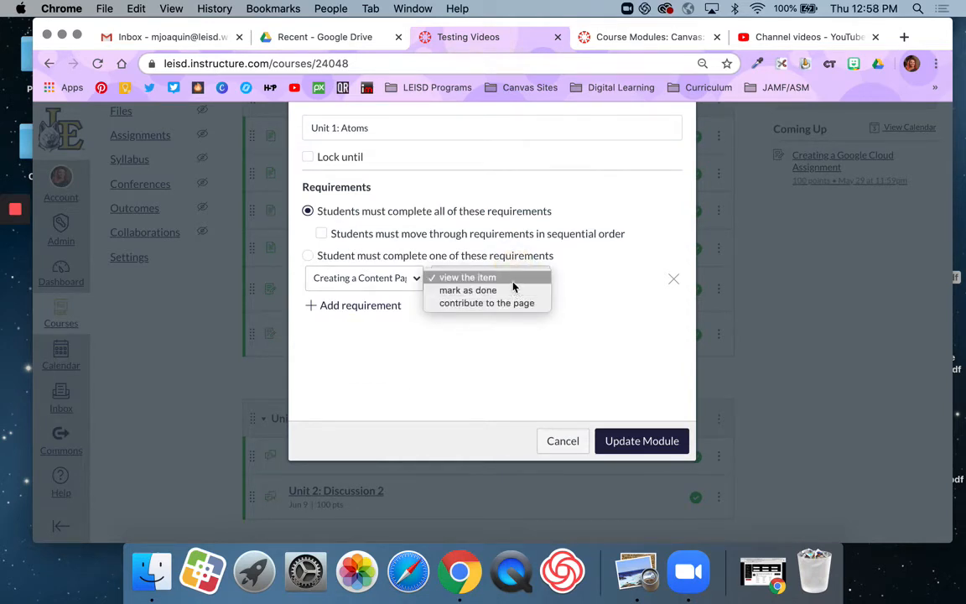
click(513, 293)
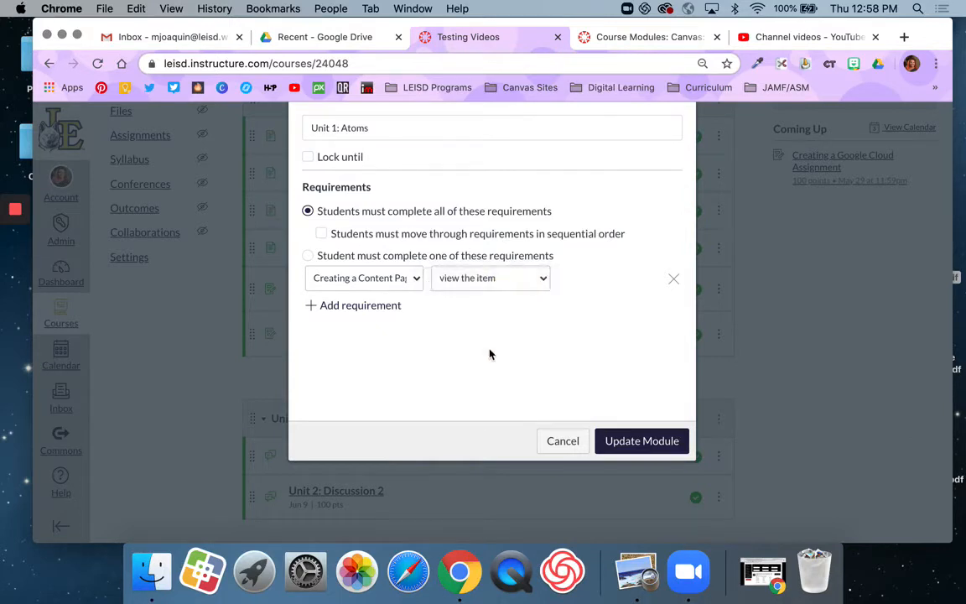
Step: Add a requirement that students mark "Creating More Content Pages Using Google Drive" as done
click(356, 307)
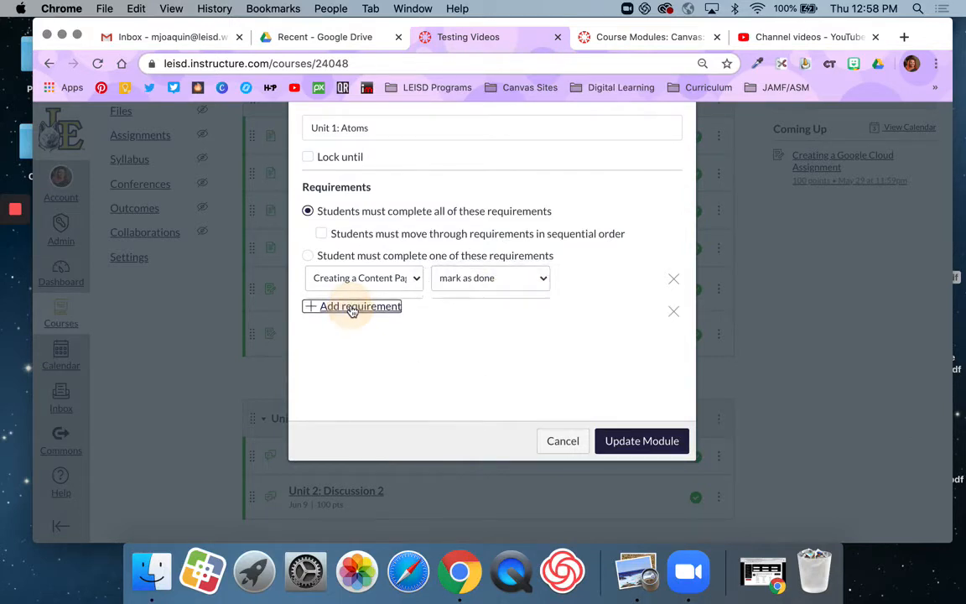
click(373, 314)
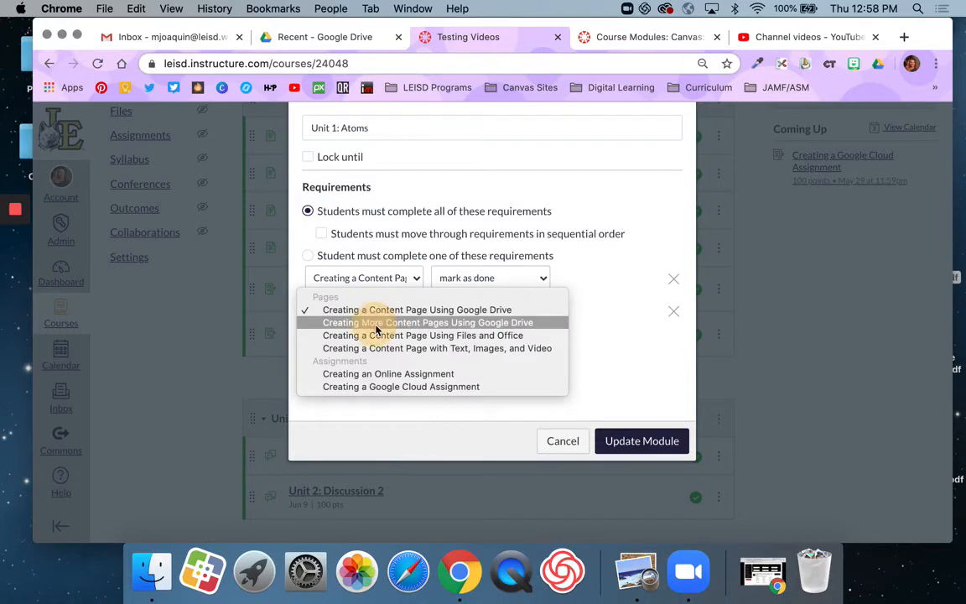
click(378, 324)
click(486, 316)
click(489, 324)
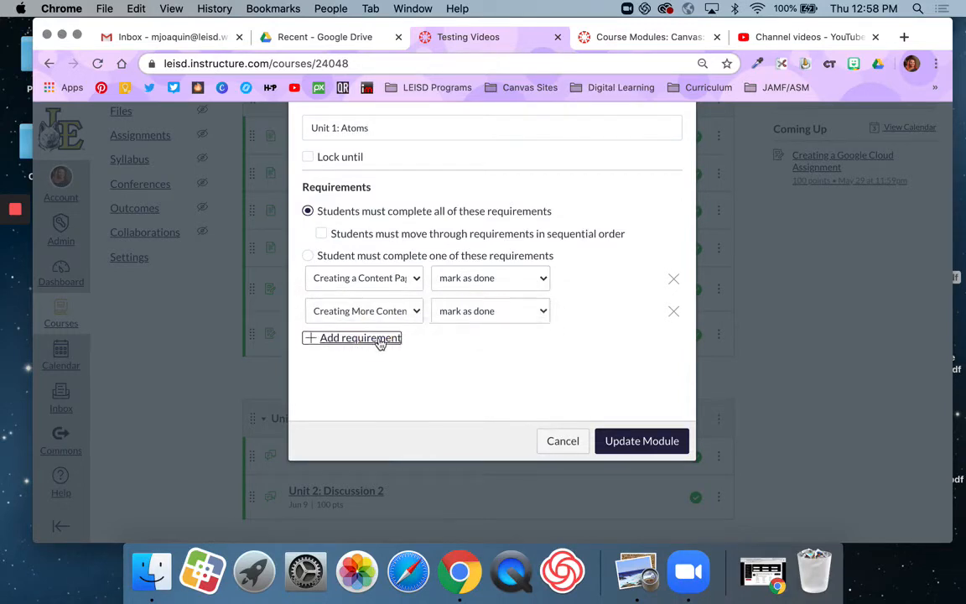
Step: Add a requirement that students mark "Creating a Content Page Using Files and Office" as done
click(379, 339)
click(377, 342)
click(384, 369)
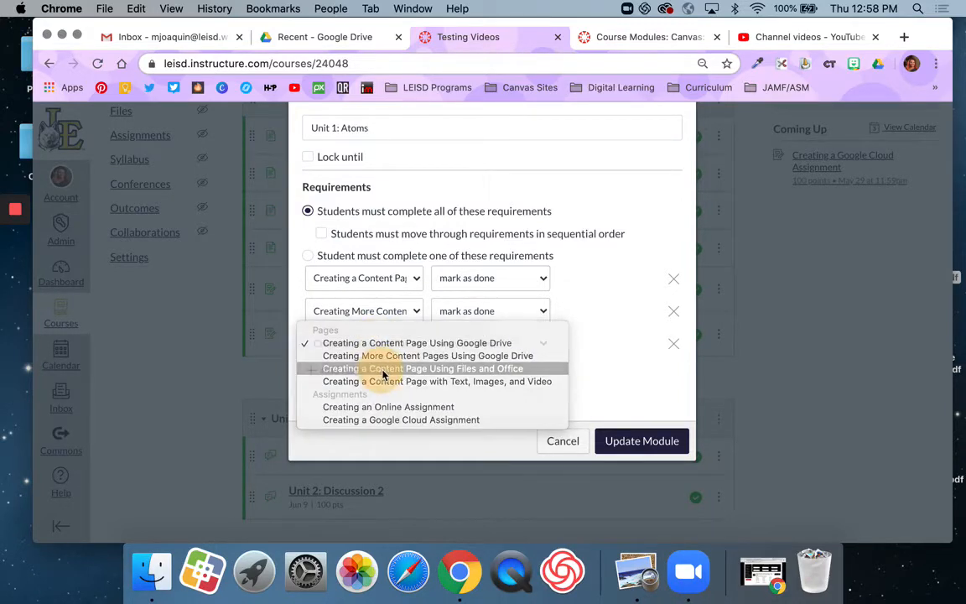
click(492, 343)
click(491, 357)
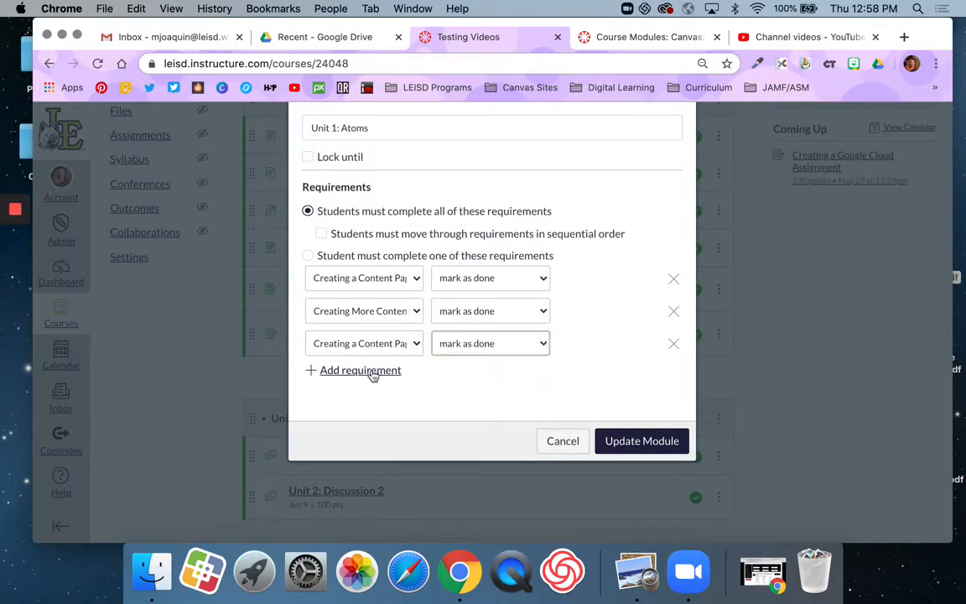
Step: Add a requirement that students mark "Creating a Content Page with Text, Images, and Video" as done
click(371, 371)
click(372, 378)
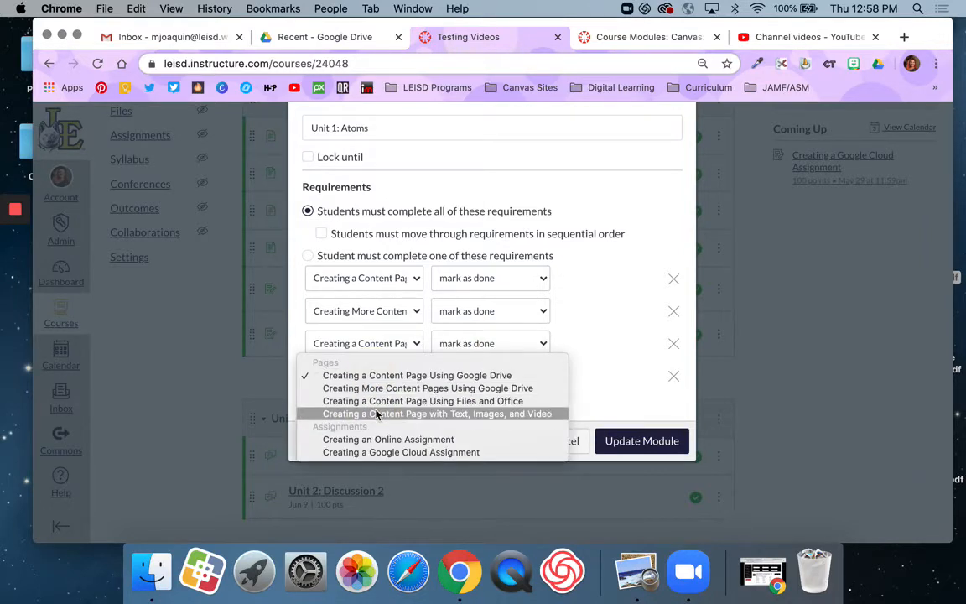
click(374, 412)
click(501, 381)
click(499, 388)
Step: Add a requirement that students submit the assignment for "Creating an Online Assignment"
scroll(442, 350, down, 1)
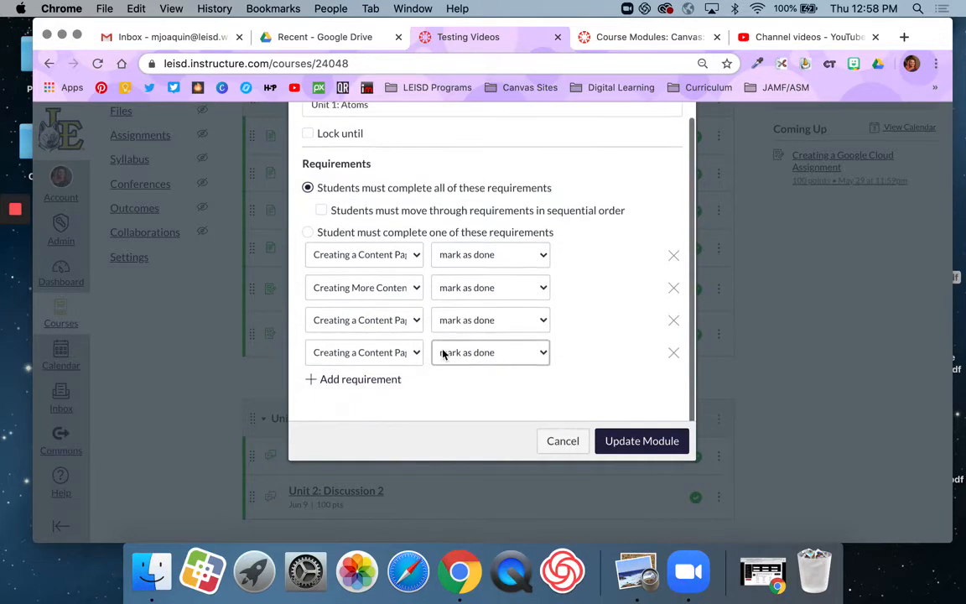
click(366, 382)
click(366, 384)
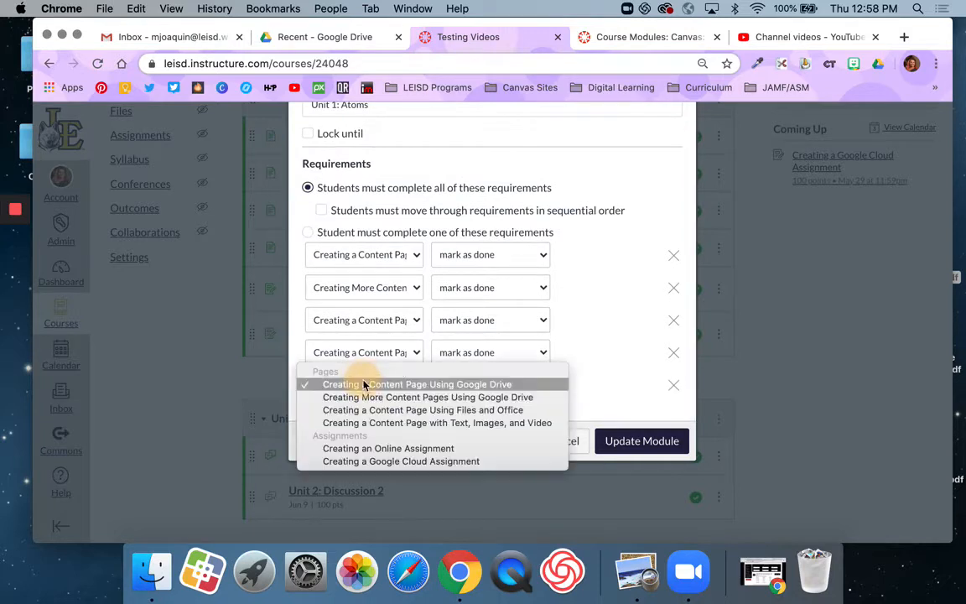
click(365, 453)
click(484, 386)
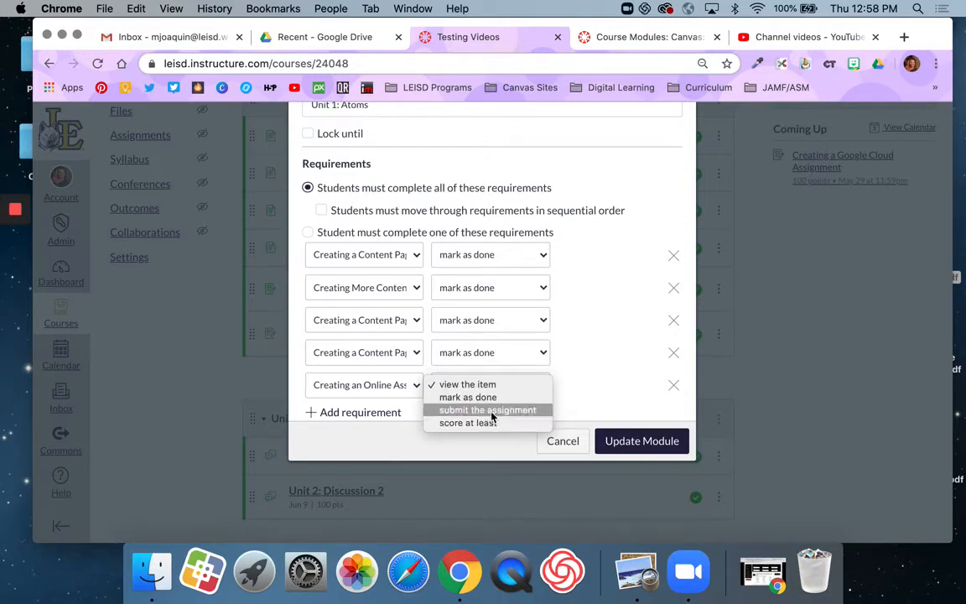
click(491, 411)
Step: Add a requirement that students score at least 75 out of 100 on "Creating a Google Cloud Assignment"
scroll(520, 289, down, 1)
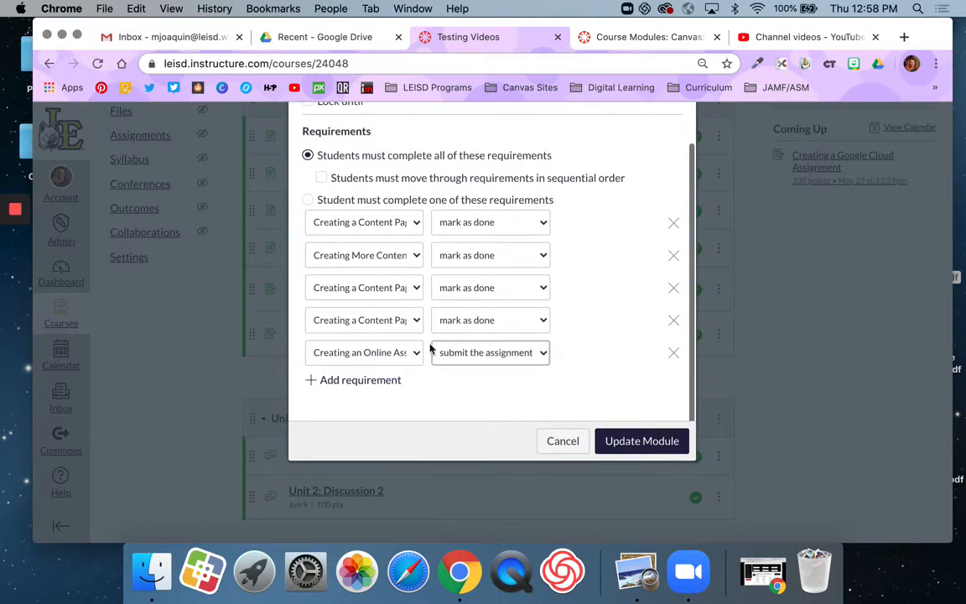
click(371, 380)
click(371, 384)
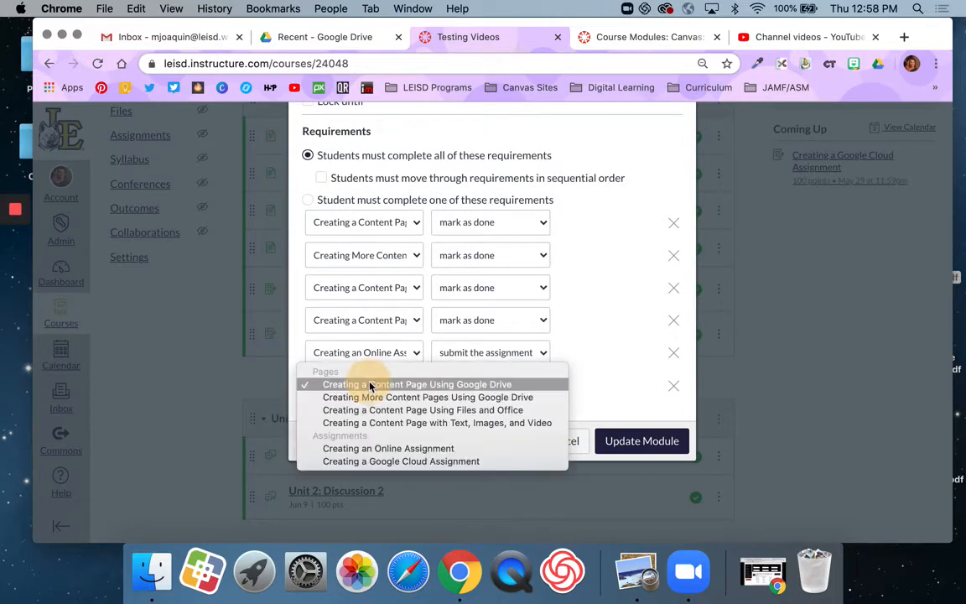
click(375, 459)
click(485, 379)
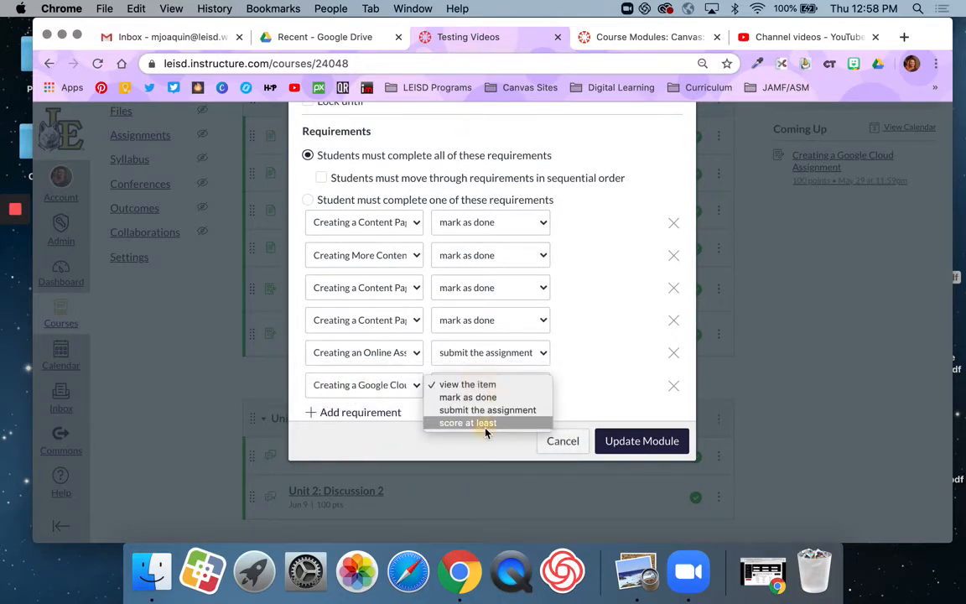
click(487, 424)
click(575, 387)
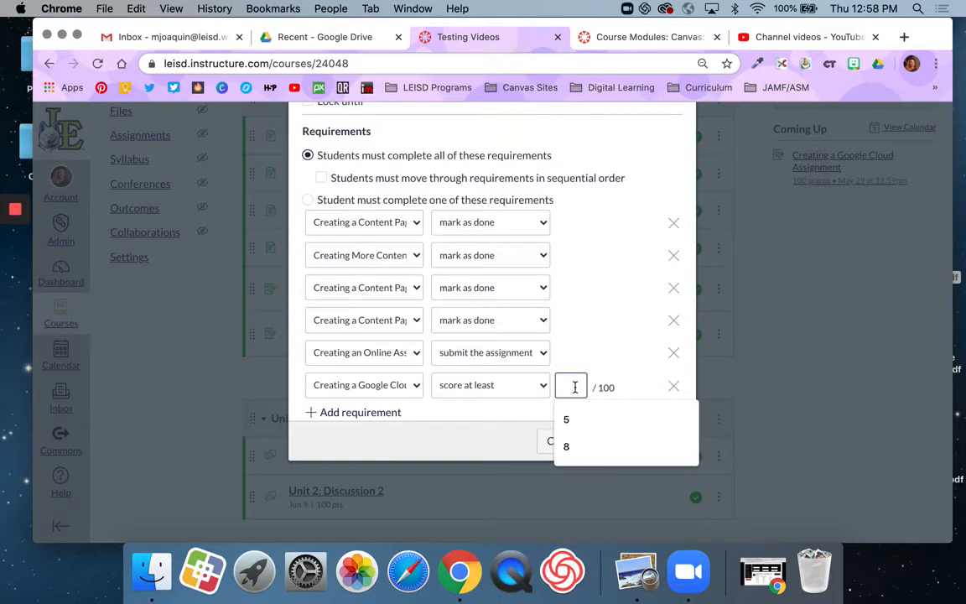
text(75)
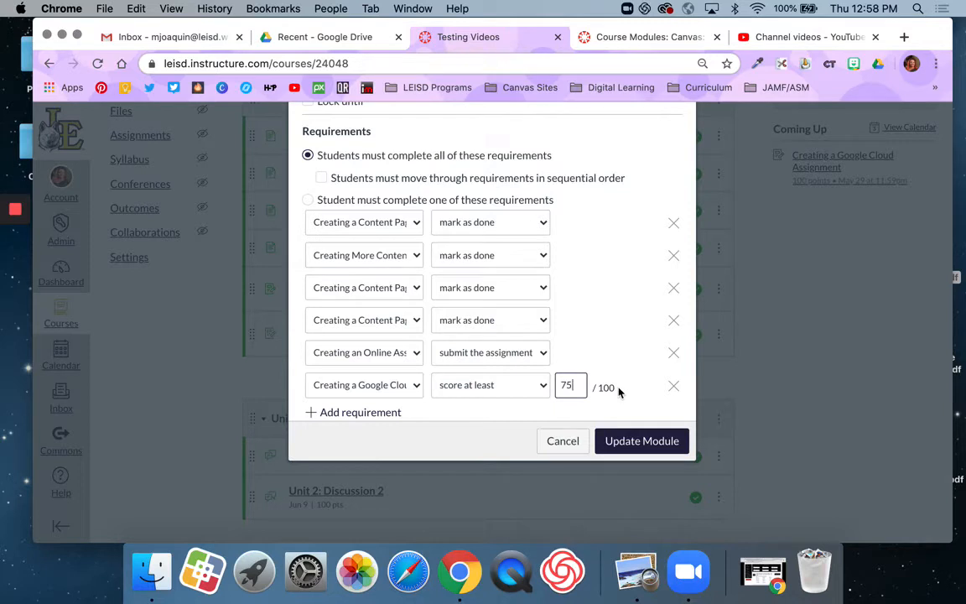
scroll(604, 373, down, 2)
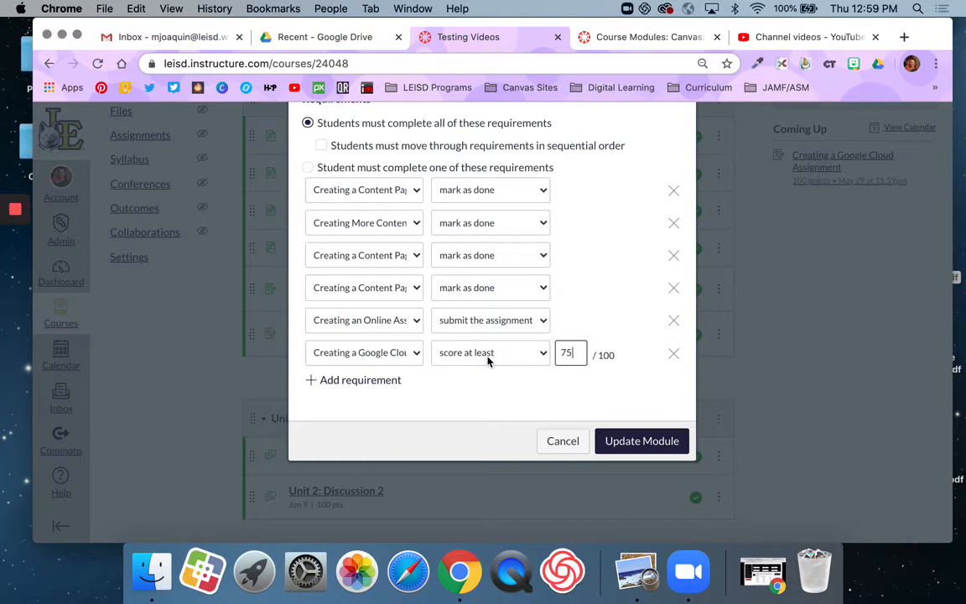
Step: Change the "Creating a Google Cloud Assignment" requirement to submit the assignment, and save the module, letting students continue in the course
click(537, 356)
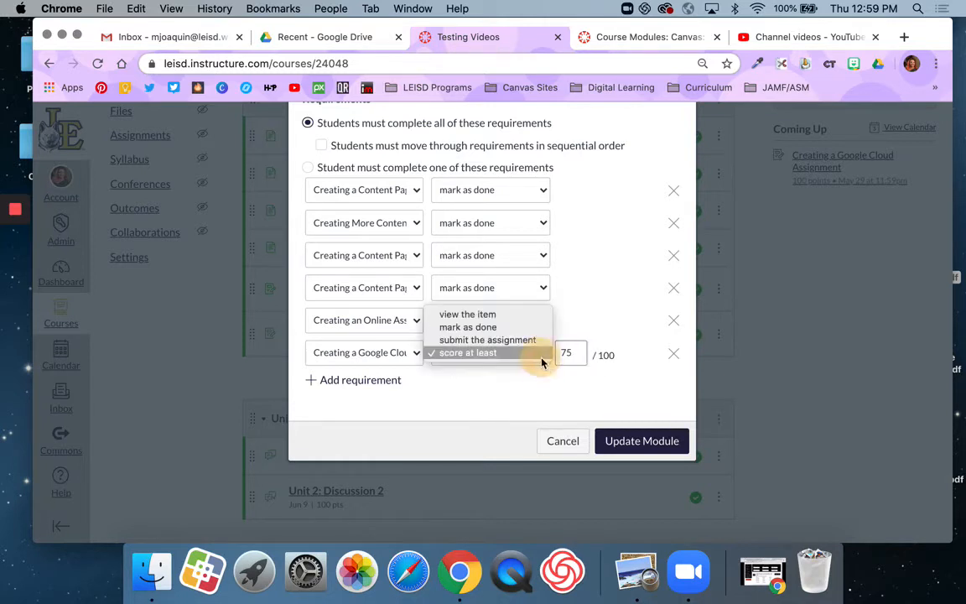
click(530, 339)
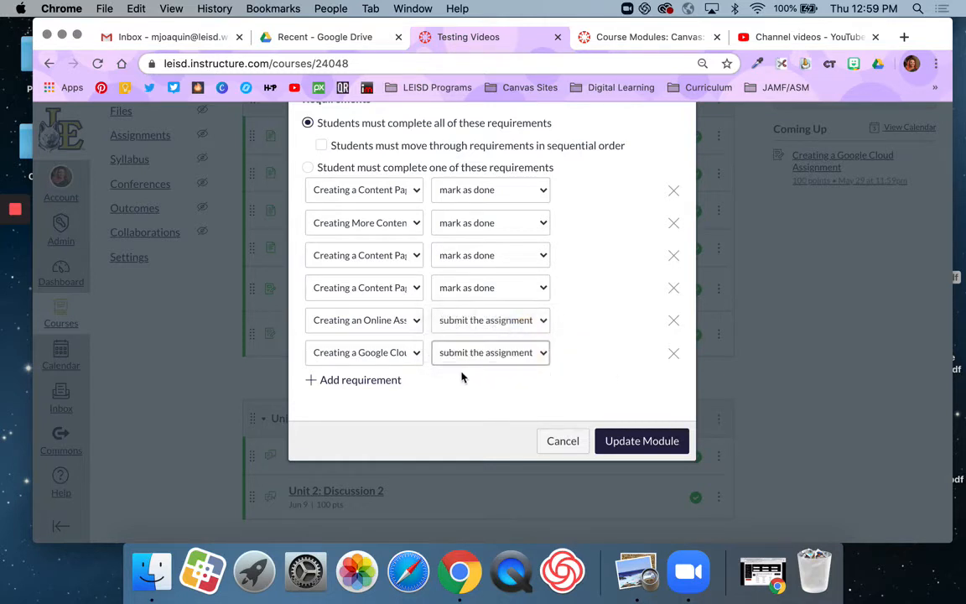
click(641, 453)
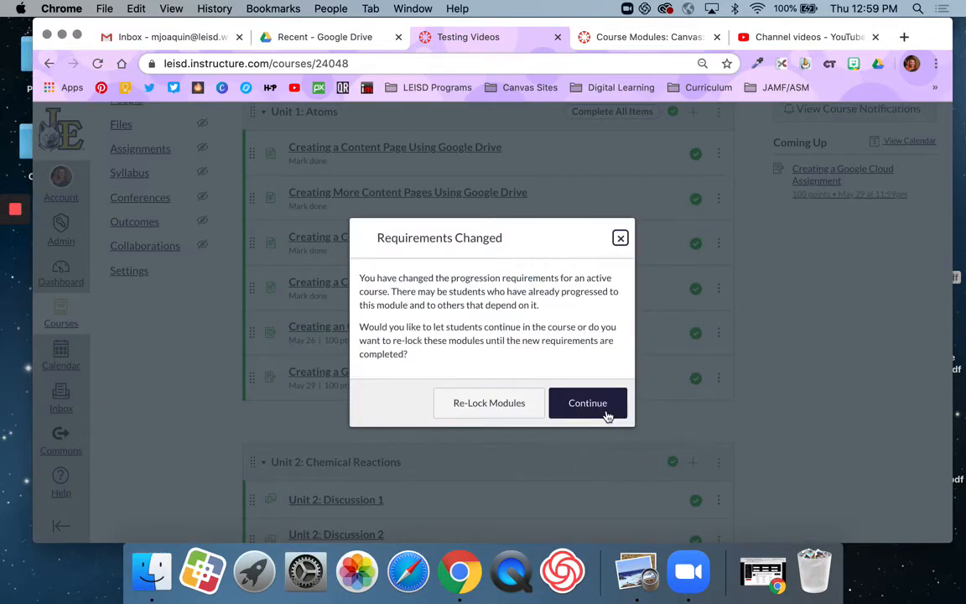
click(606, 413)
scroll(654, 340, up, 1)
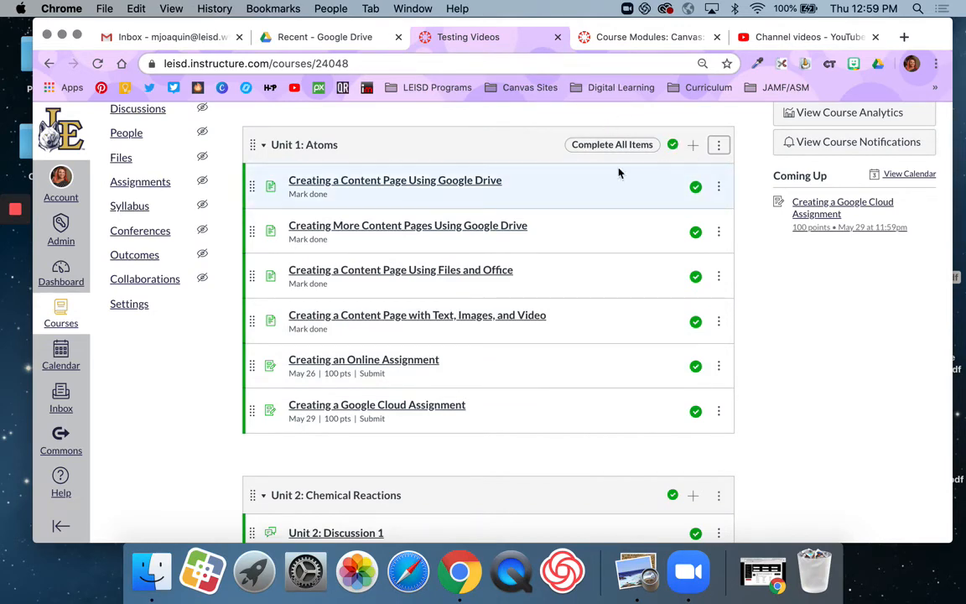
Step: Add Unit 1: Atoms as a prerequisite in the settings of the Unit 2: Chemical Reactions module
scroll(587, 329, down, 5)
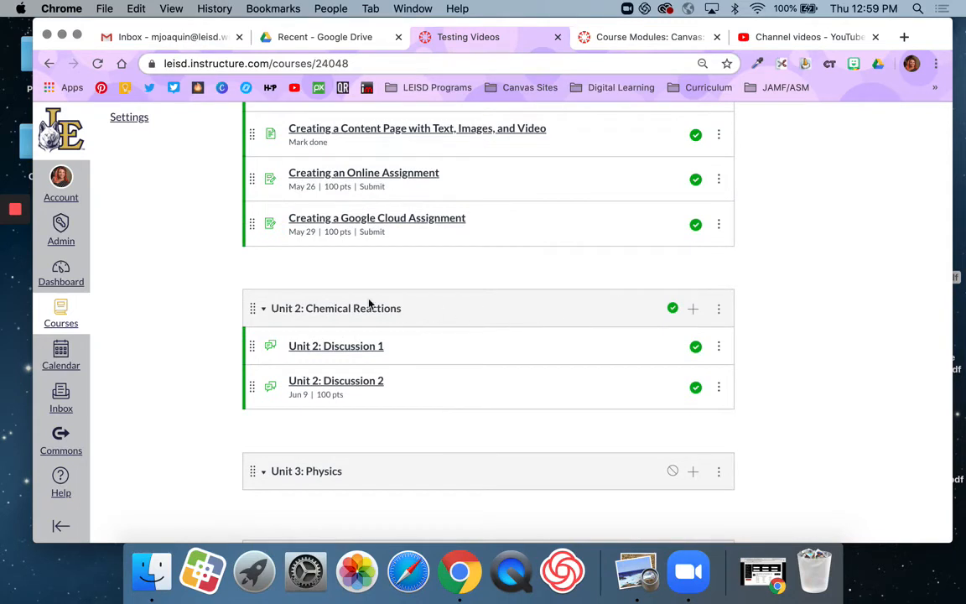
click(720, 310)
click(688, 348)
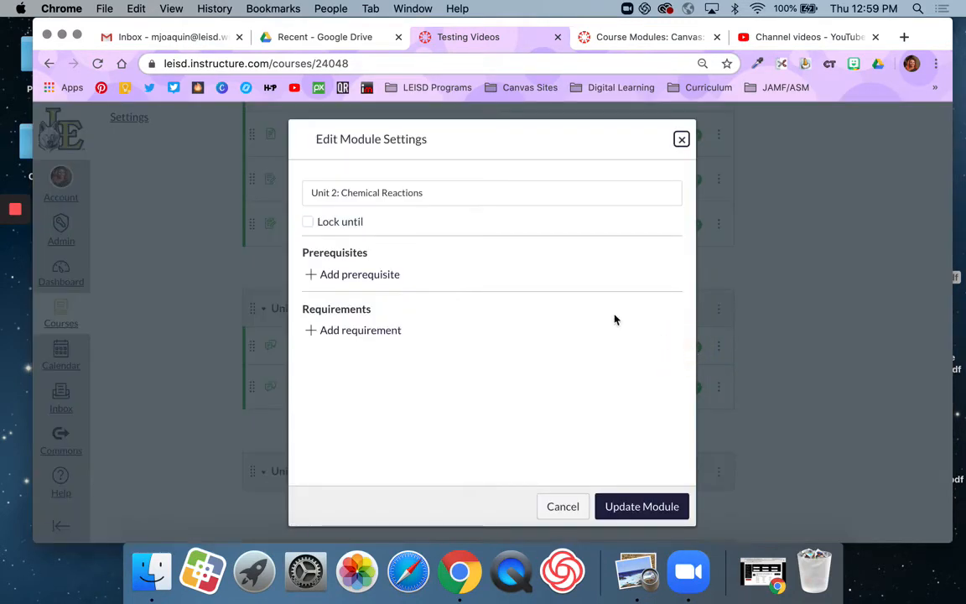
click(363, 277)
click(363, 280)
click(363, 293)
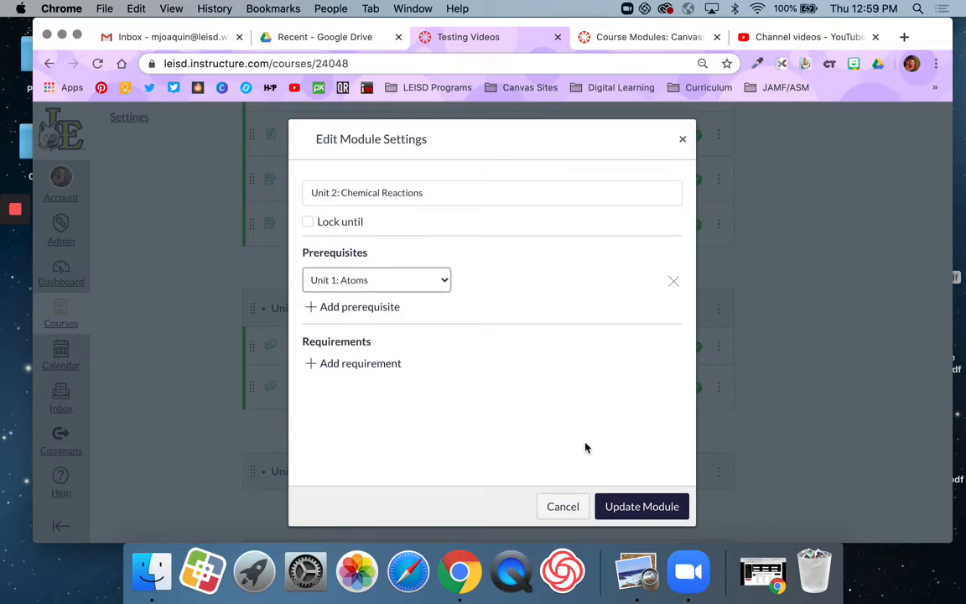
Step: Add a requirement that students contribute to the page for "Unit 2: Discussion 1"
click(367, 370)
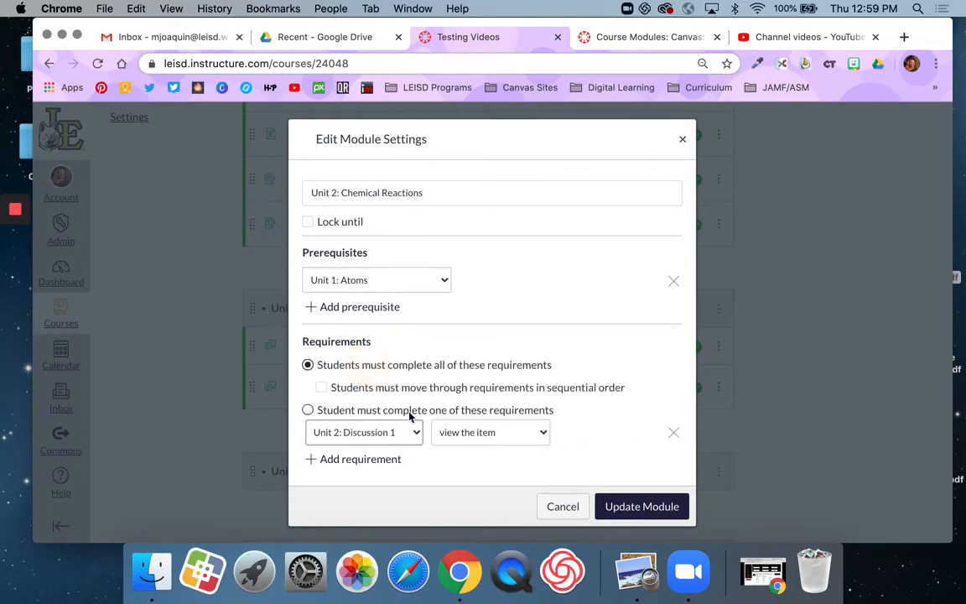
click(399, 388)
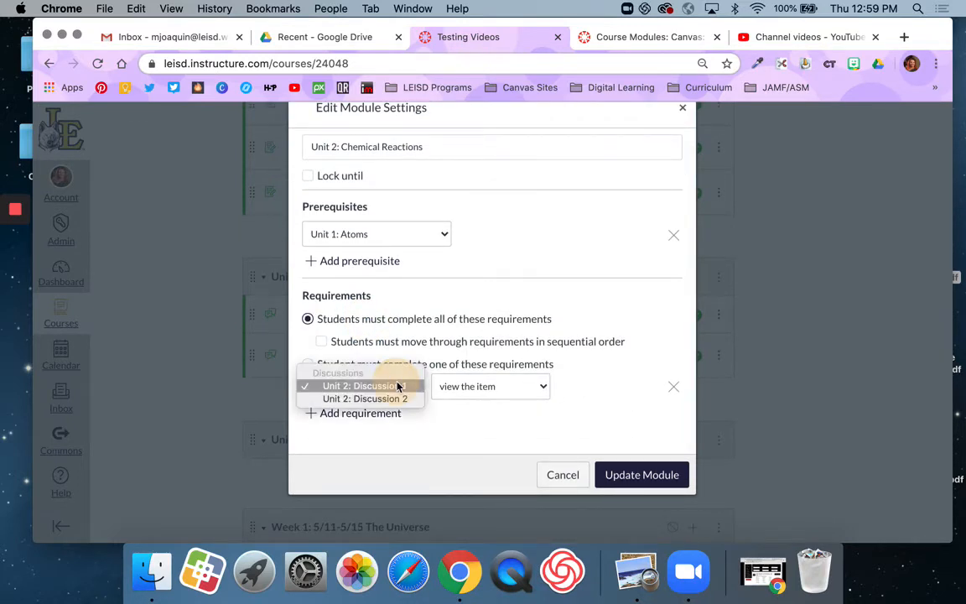
click(400, 386)
click(478, 385)
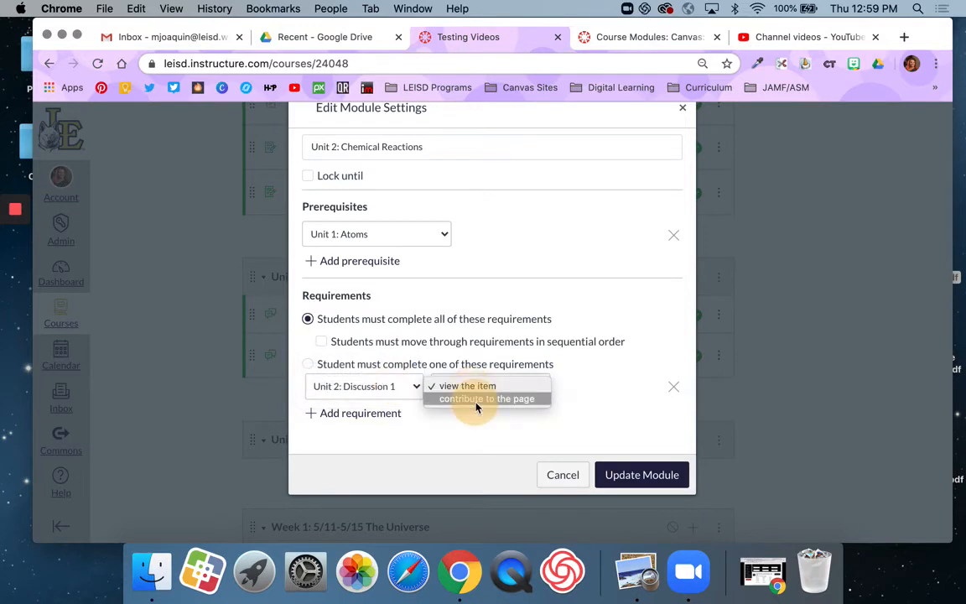
click(479, 405)
Step: Add a second requirement that students contribute to the page for "Unit 2: Discussion 2"
click(390, 417)
click(388, 417)
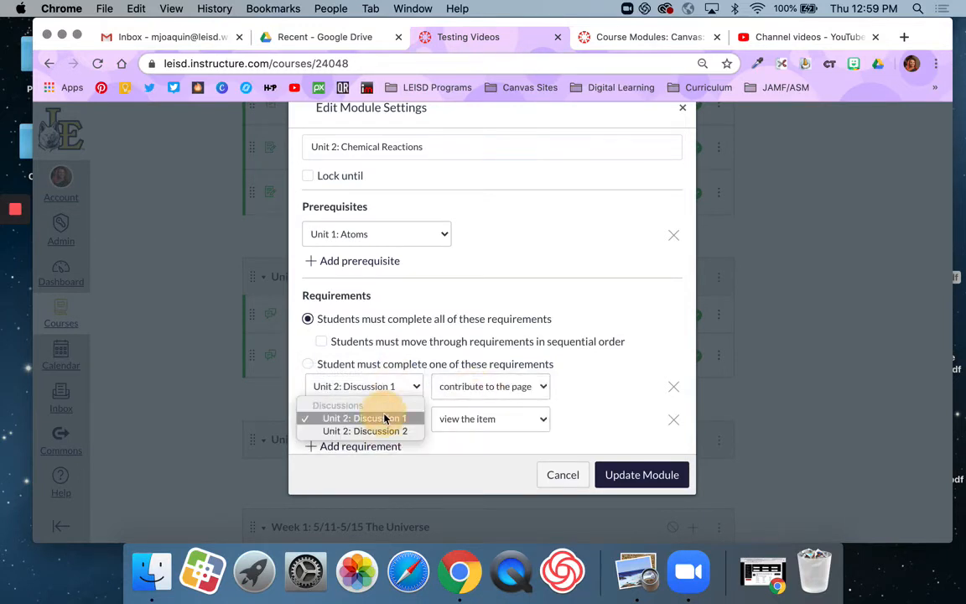
click(388, 431)
click(474, 421)
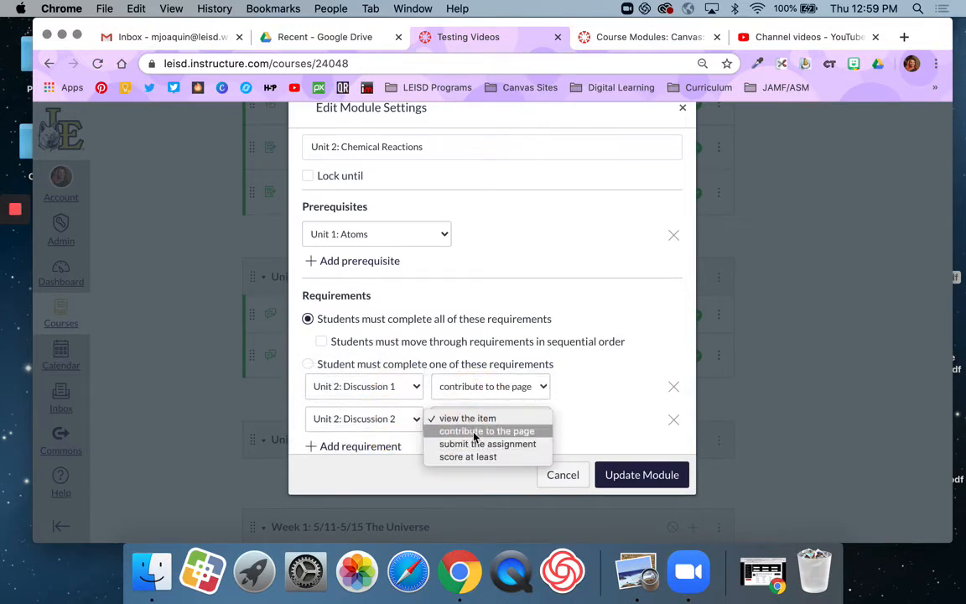
click(483, 432)
scroll(571, 417, down, 1)
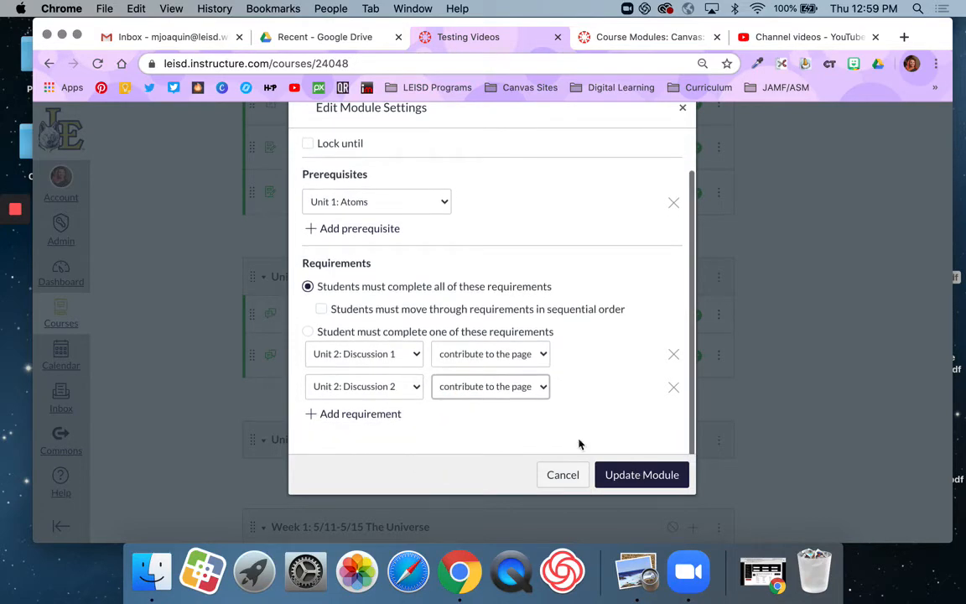
Step: Save the Unit 2: Chemical Reactions module and re-lock modules until the new requirements are completed
click(618, 476)
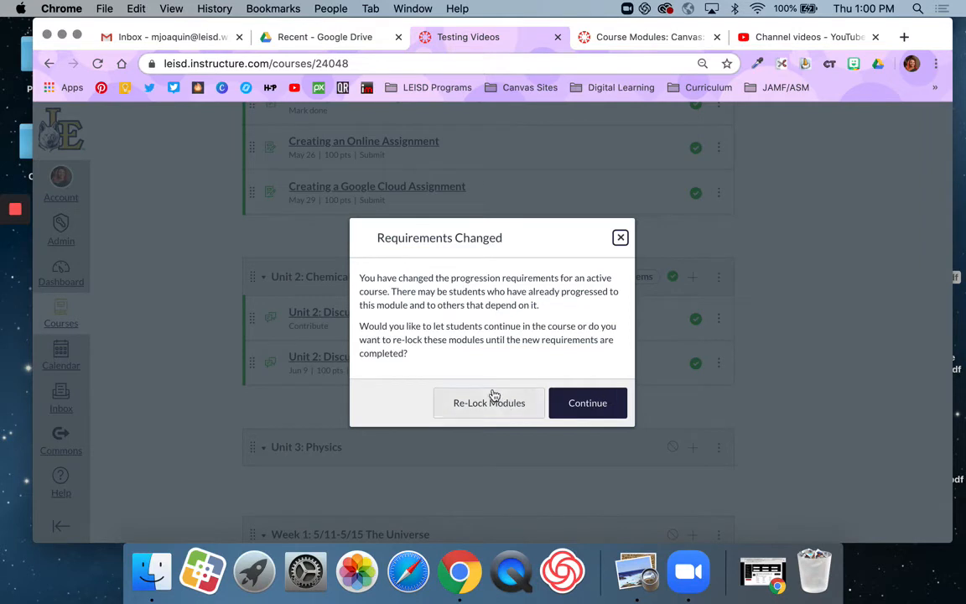
click(520, 404)
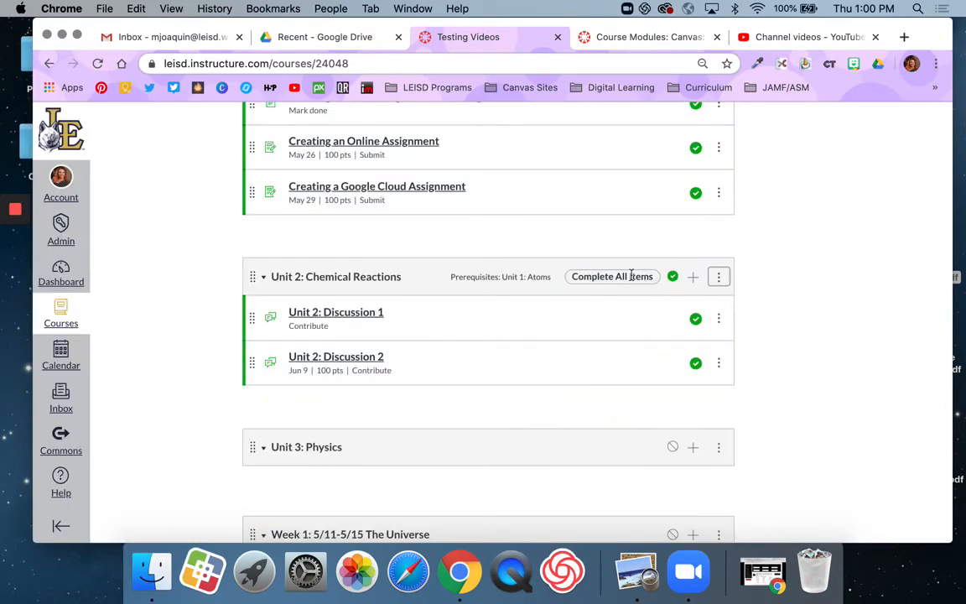
drag(450, 276, 548, 278)
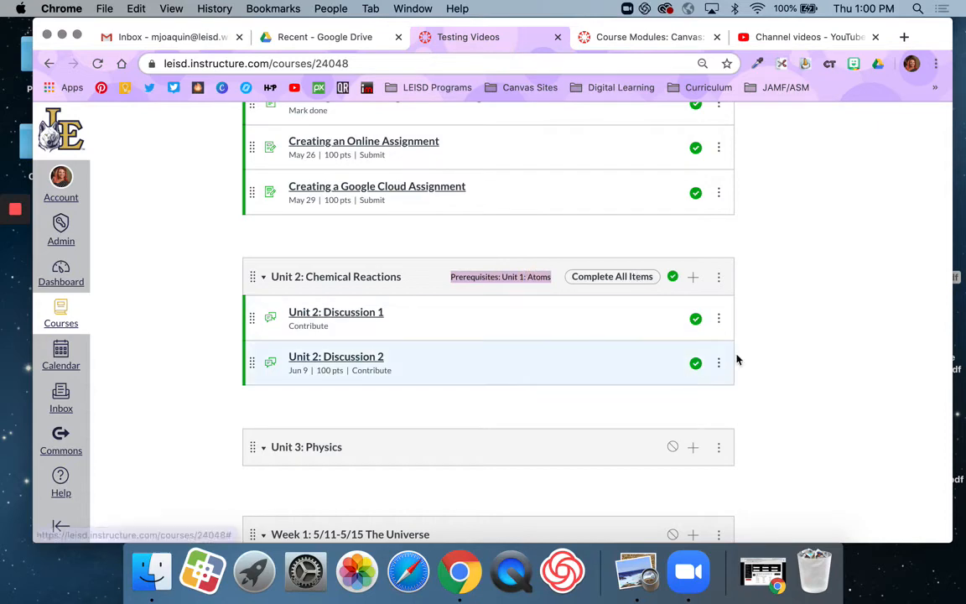
Step: Open the course in Student View and examine the completion marks and prerequisite of the Unit 1 and Unit 2 modules
scroll(752, 357, up, 6)
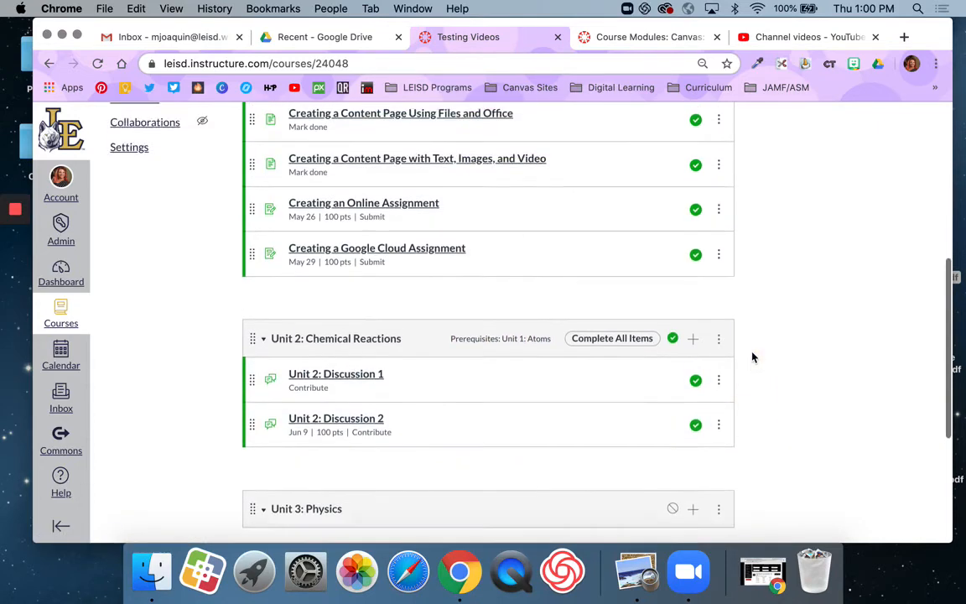
scroll(752, 358, down, 4)
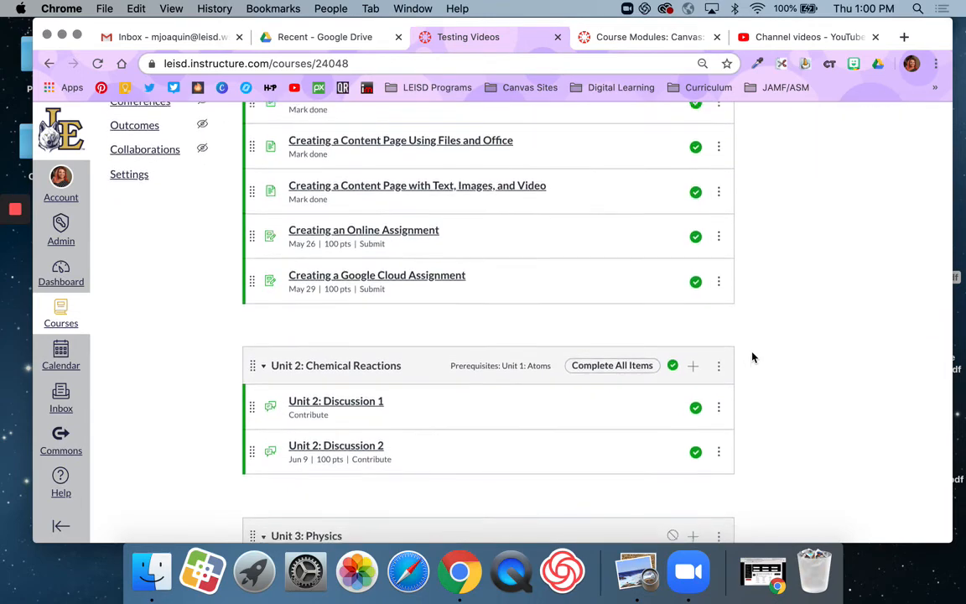
scroll(752, 357, up, 6)
click(815, 181)
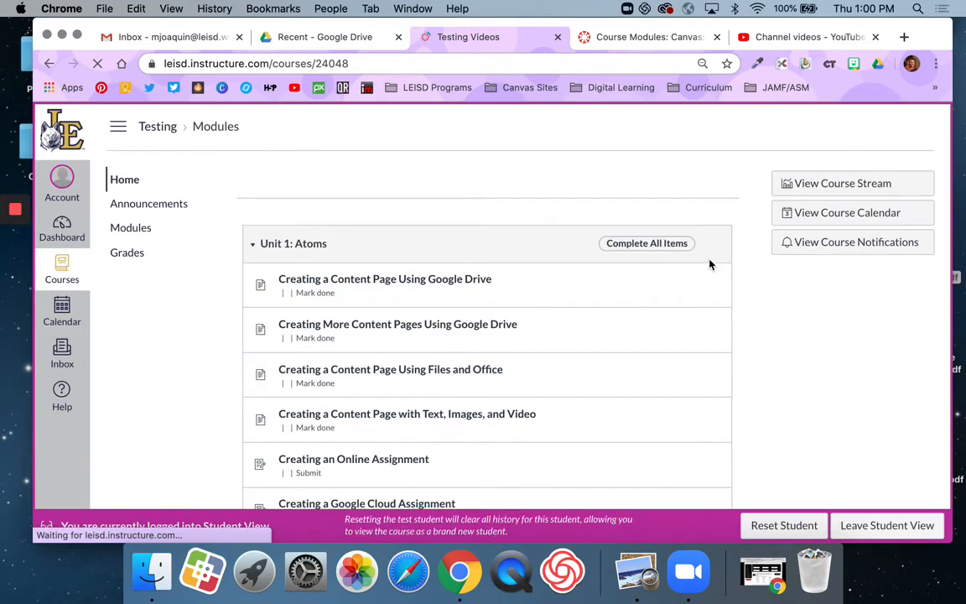
scroll(710, 264, down, 5)
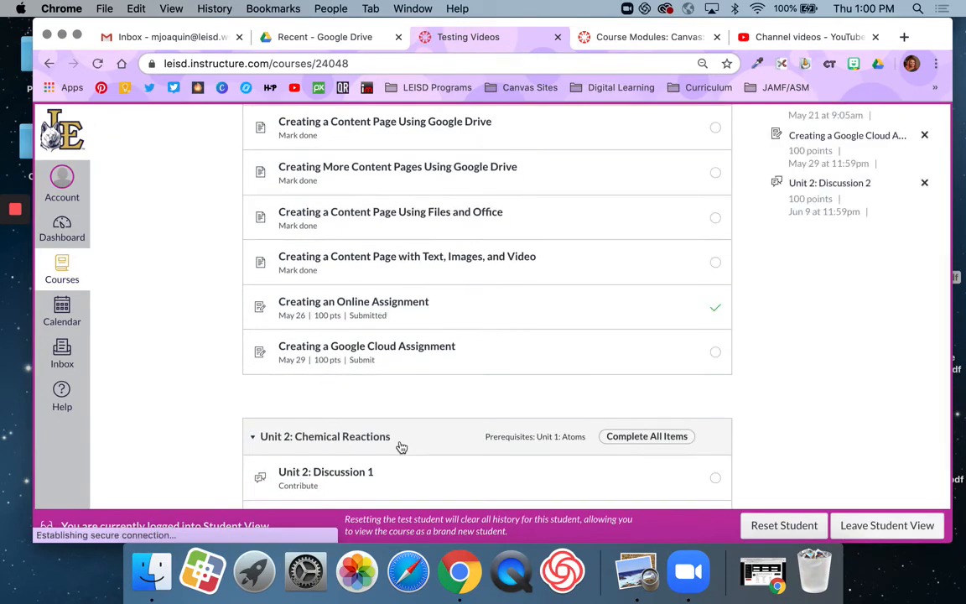
scroll(401, 447, down, 3)
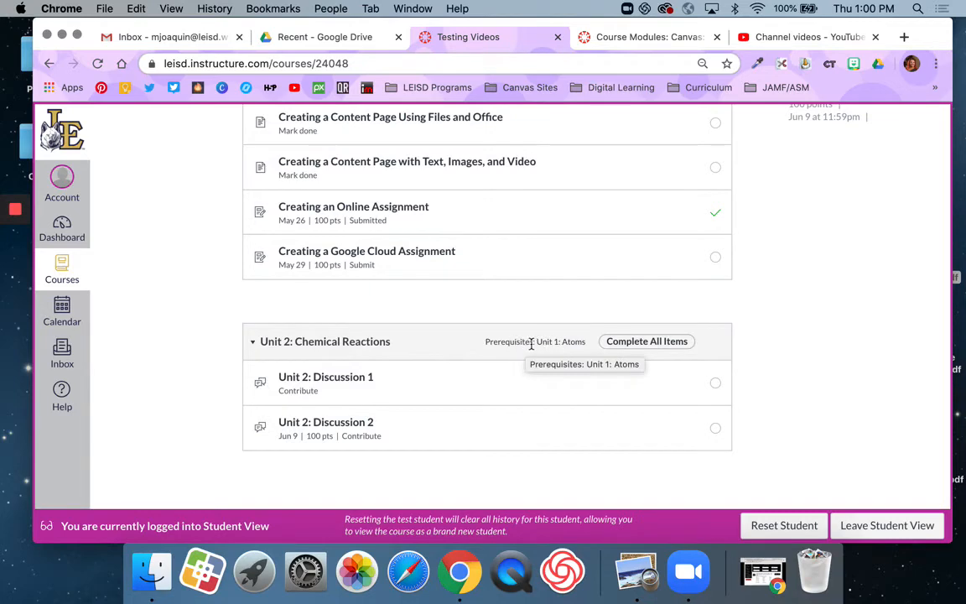
scroll(713, 277, up, 2)
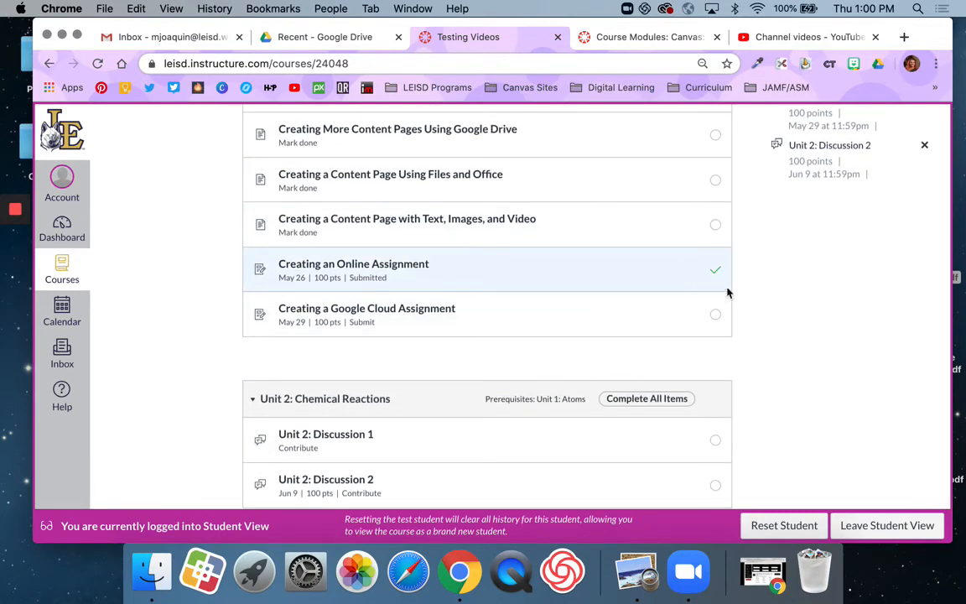
scroll(714, 272, up, 4)
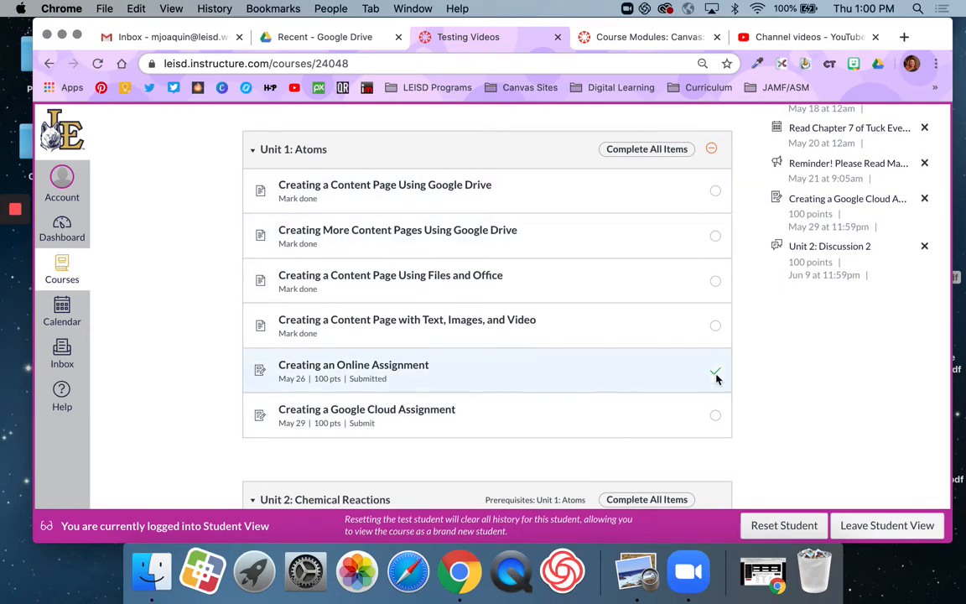
scroll(717, 377, down, 6)
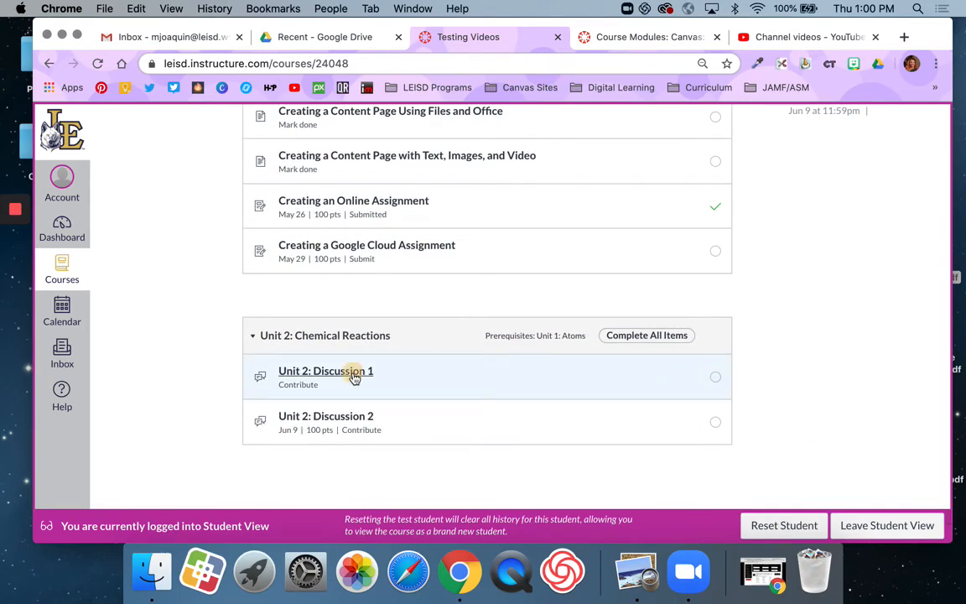
Step: Open "Unit 2: Discussion 1" as the test student to check whether the prerequisite blocks access
click(354, 378)
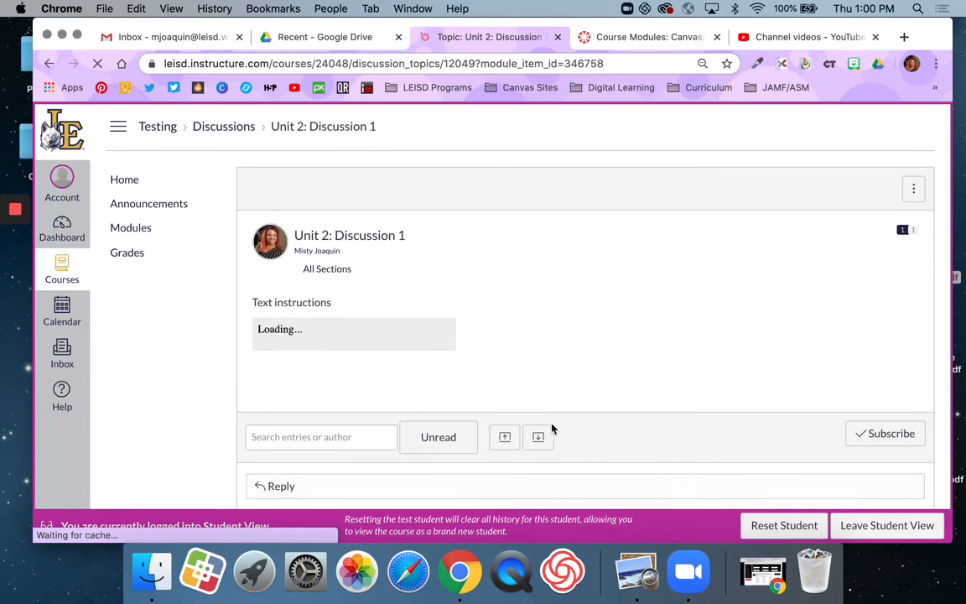
scroll(552, 429, down, 8)
scroll(552, 429, up, 7)
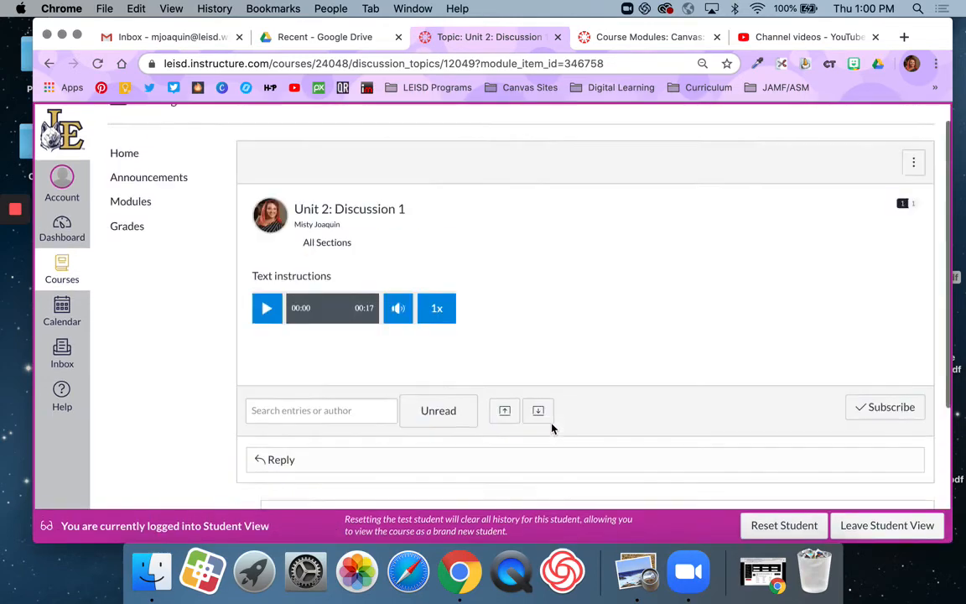
scroll(552, 429, up, 1)
Step: Leave Student View and review the Unit 2: Chemical Reactions module settings, saving them as they are
click(116, 180)
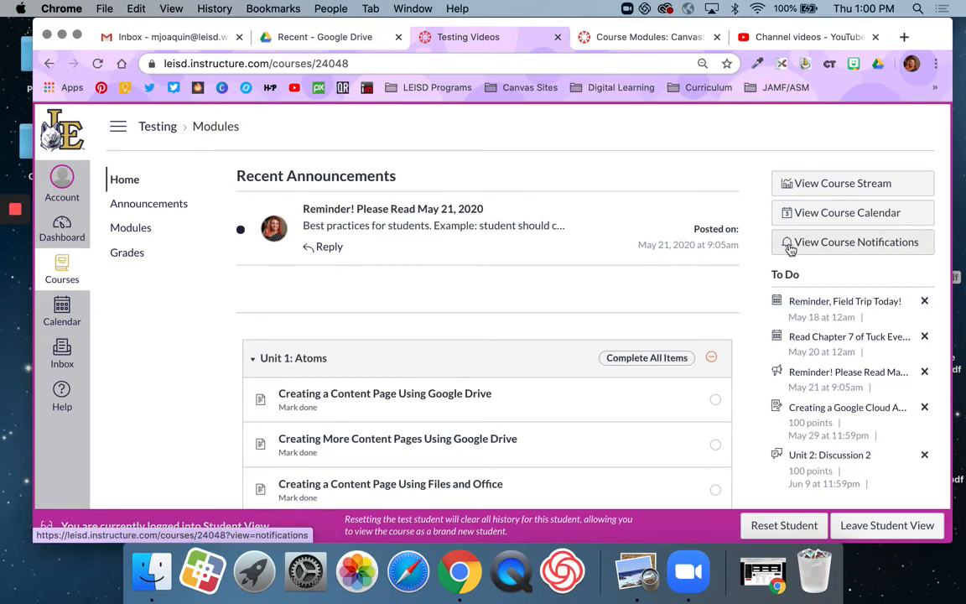
click(853, 525)
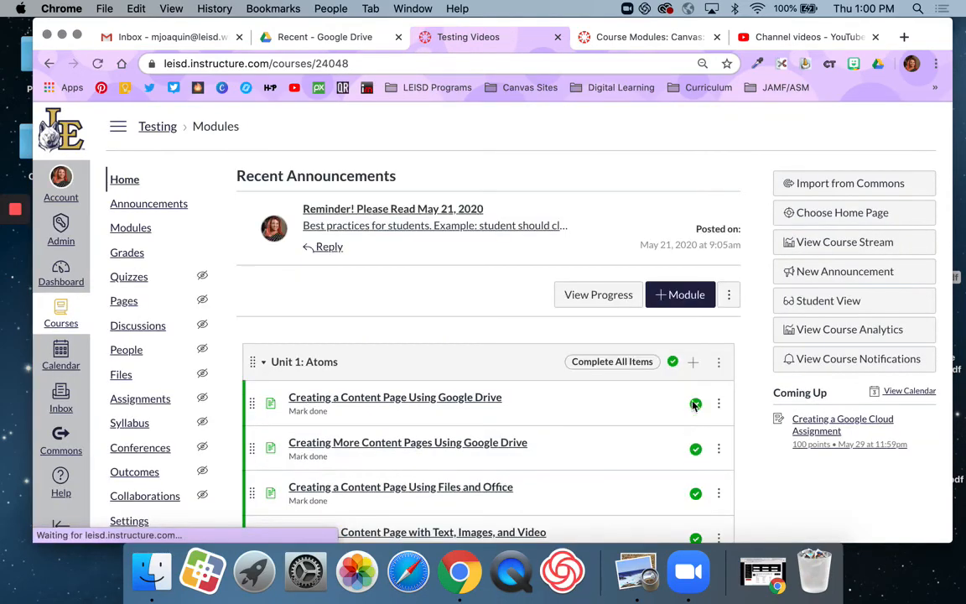
scroll(694, 342, down, 5)
click(719, 340)
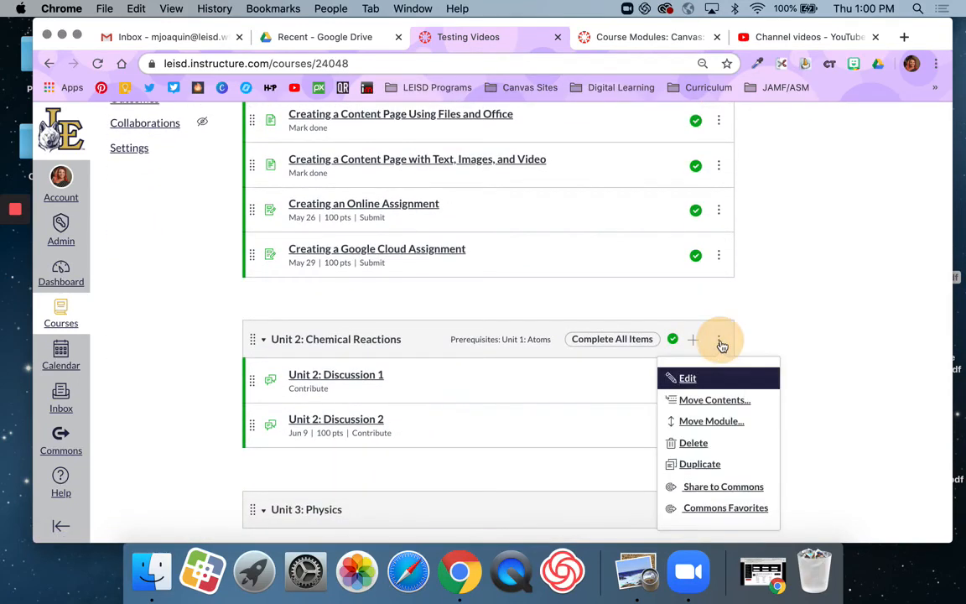
click(688, 379)
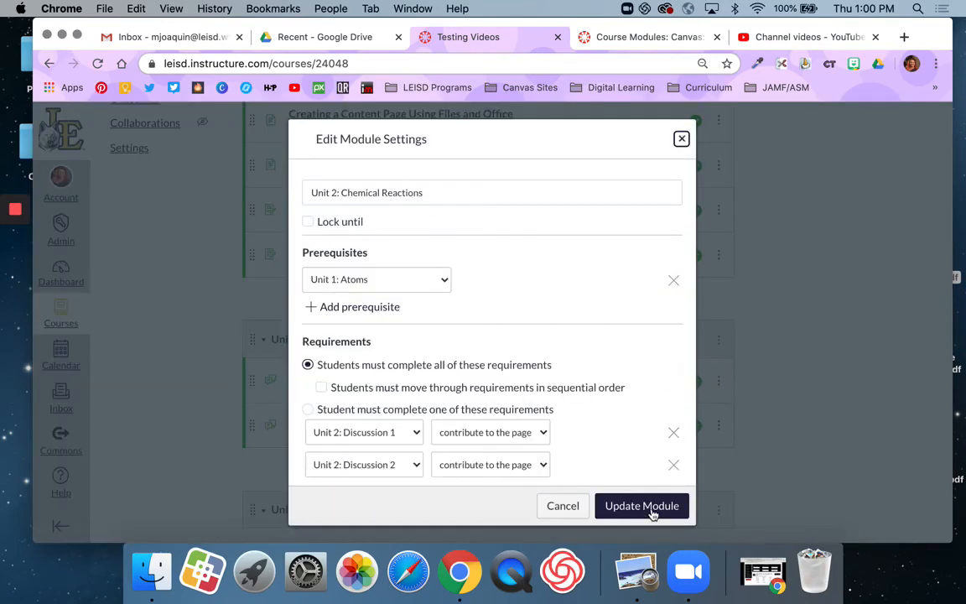
click(641, 506)
Step: Reopen Student View and reset the test student, and check the lock status of Unit 2: Chemical Reactions
scroll(644, 394, up, 3)
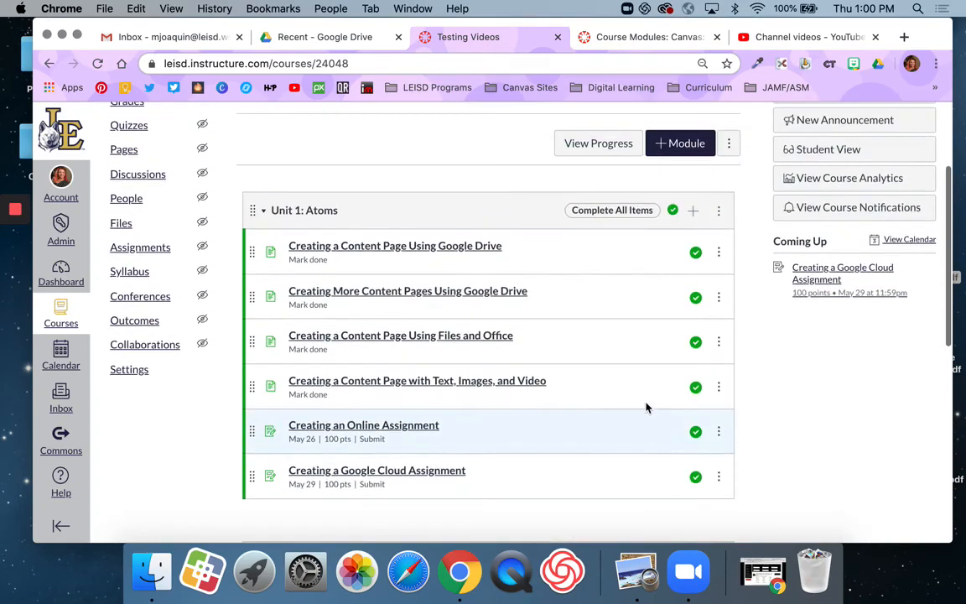
click(818, 150)
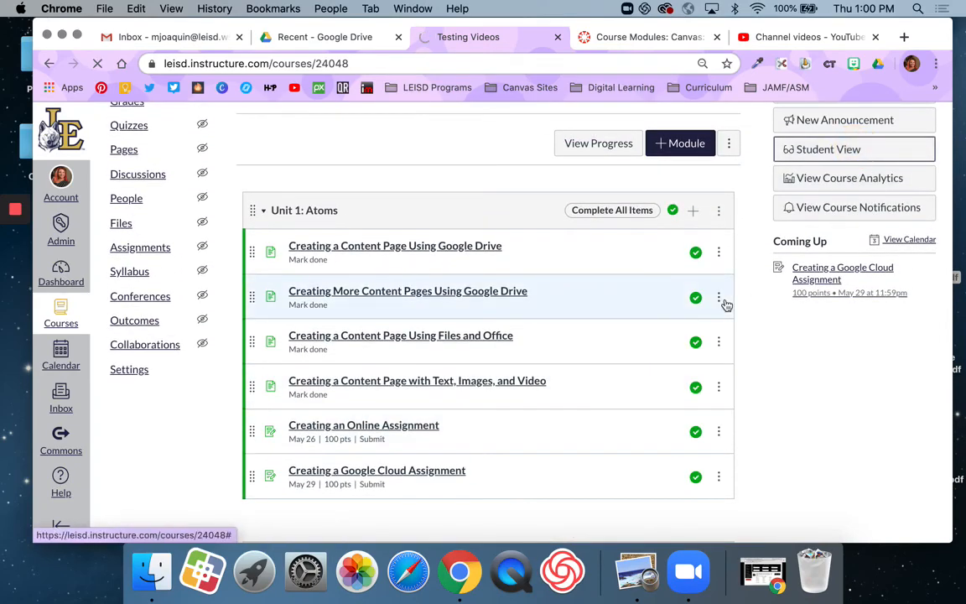
click(796, 524)
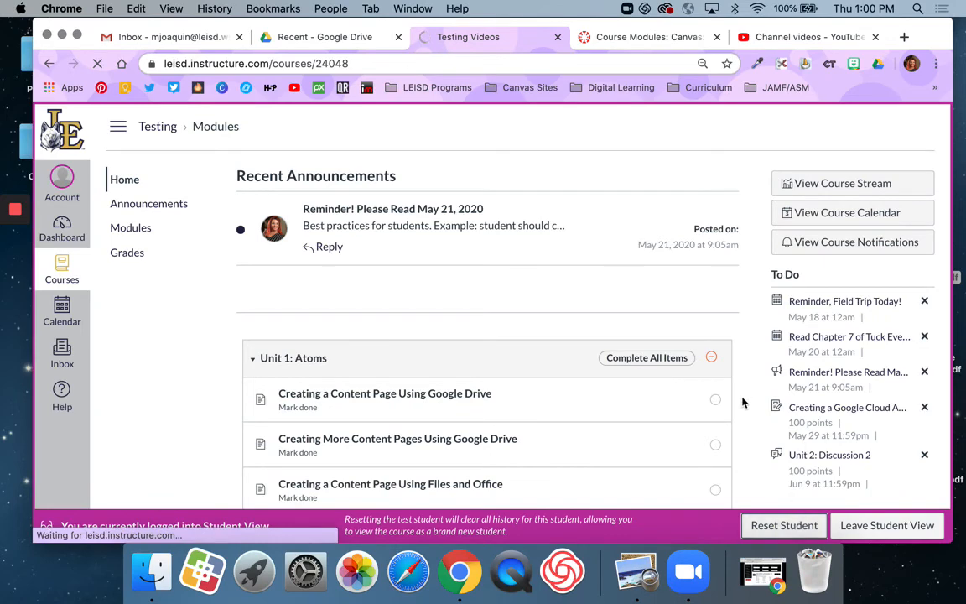
scroll(743, 404, down, 5)
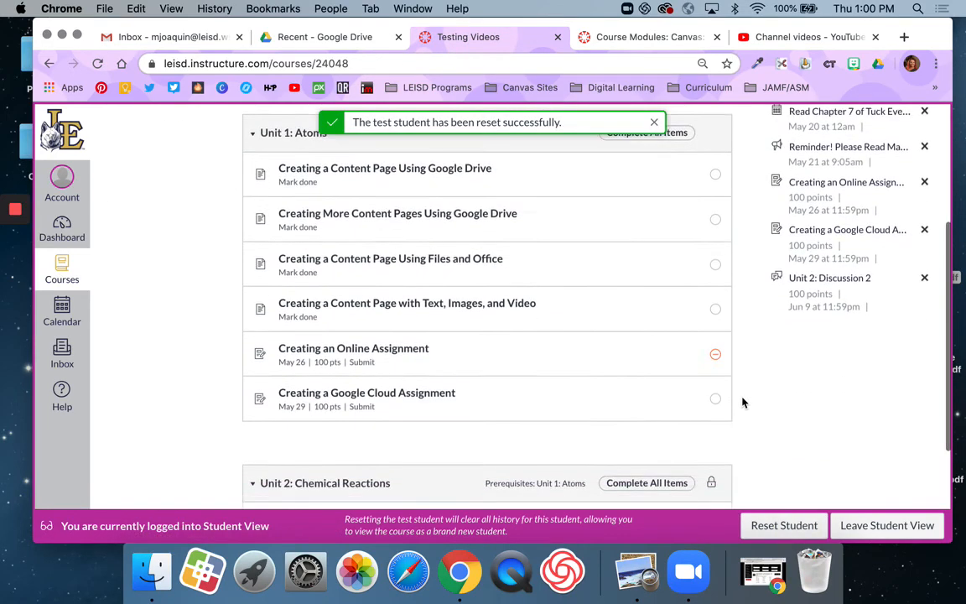
scroll(812, 461, up, 2)
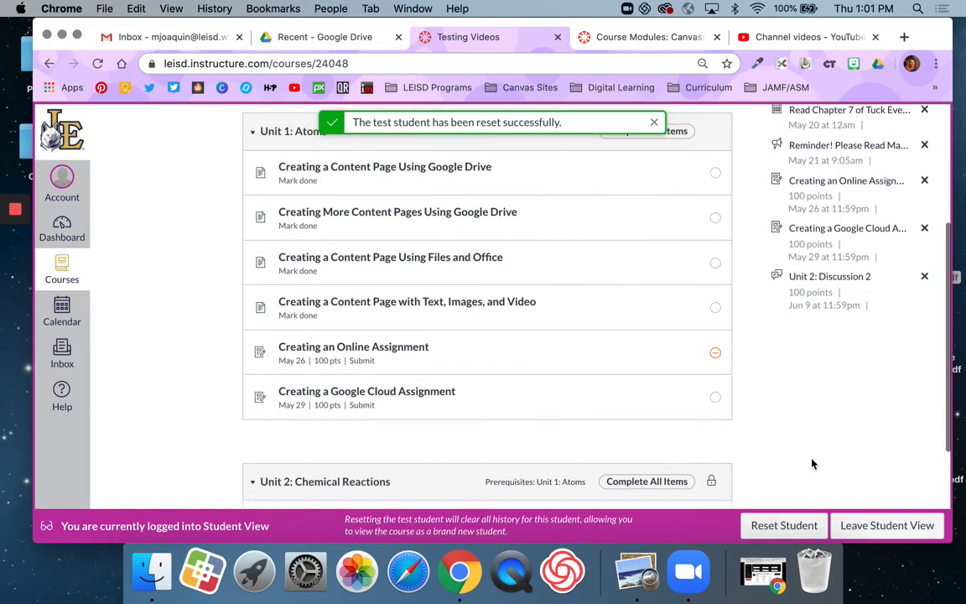
Step: Examine the Unit 1: Atoms completion requirements and the Unit 2: Chemical Reactions prerequisite as the test student, and leave Student View
scroll(812, 464, up, 1)
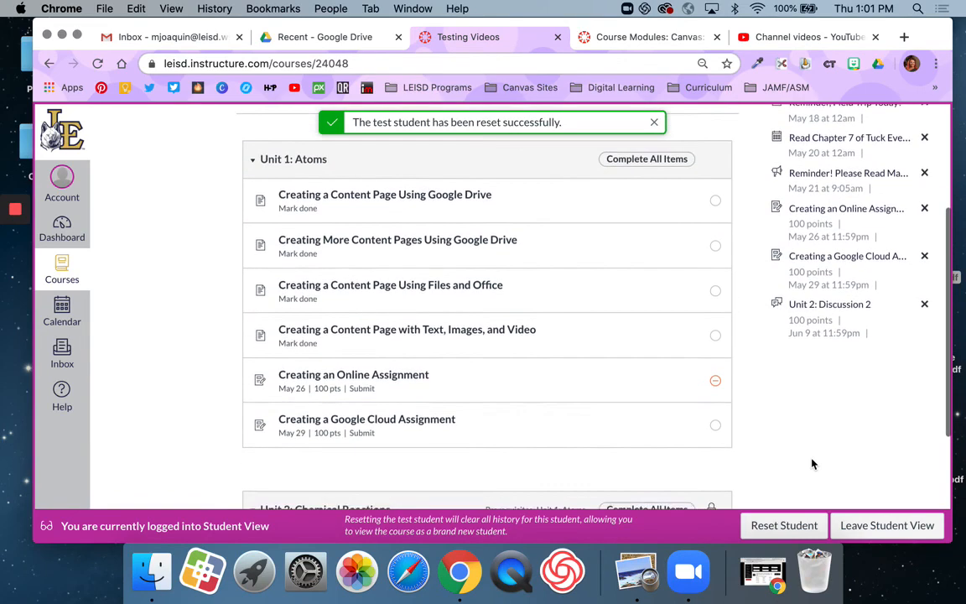
scroll(812, 464, down, 4)
scroll(811, 462, up, 3)
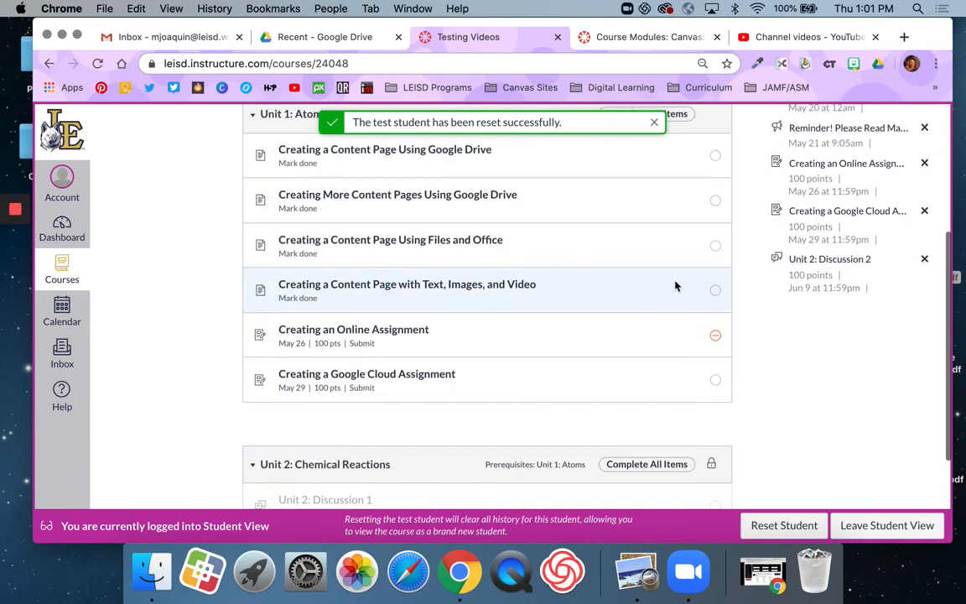
scroll(647, 176, up, 1)
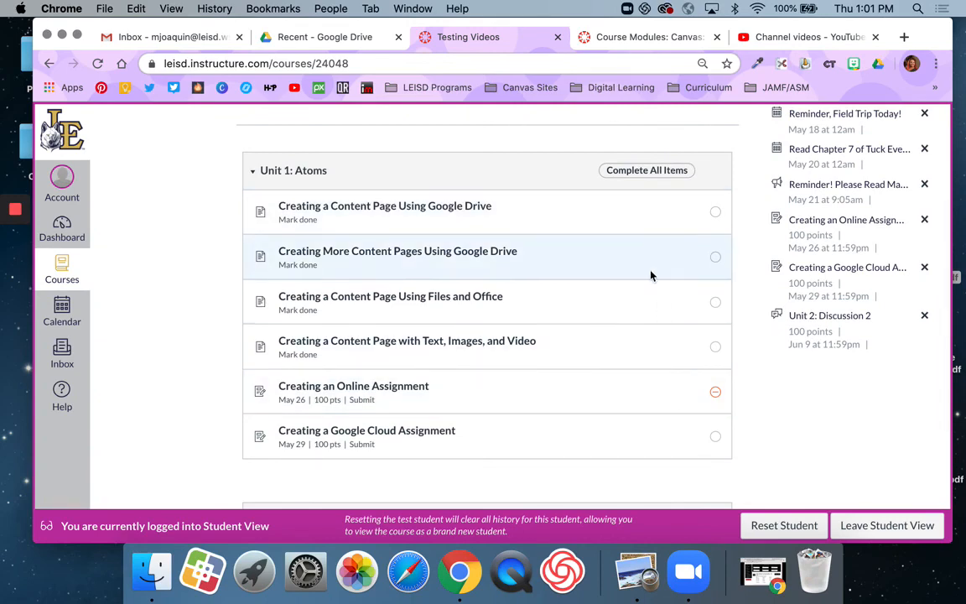
scroll(651, 327, down, 2)
scroll(650, 376, down, 3)
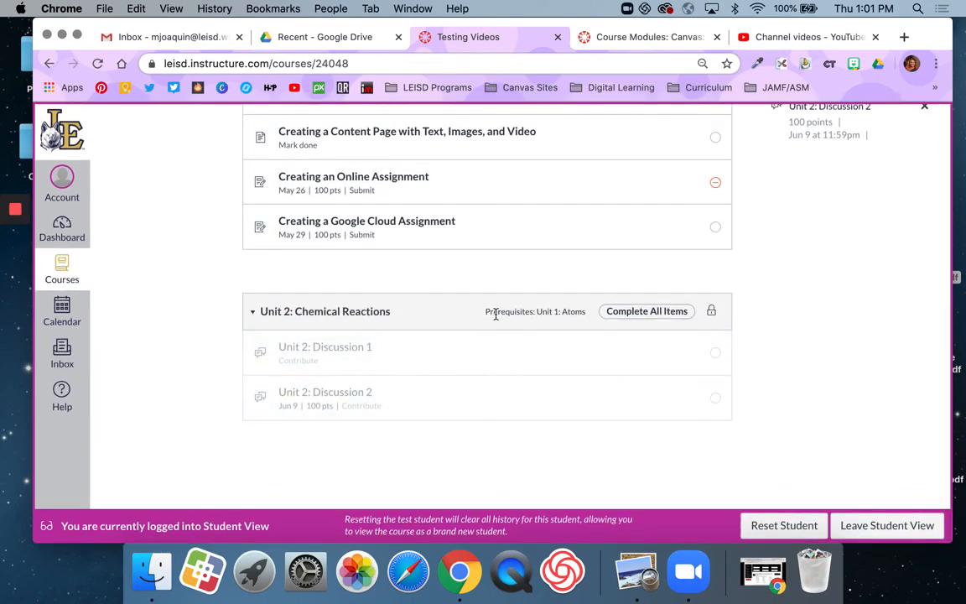
drag(485, 314, 585, 313)
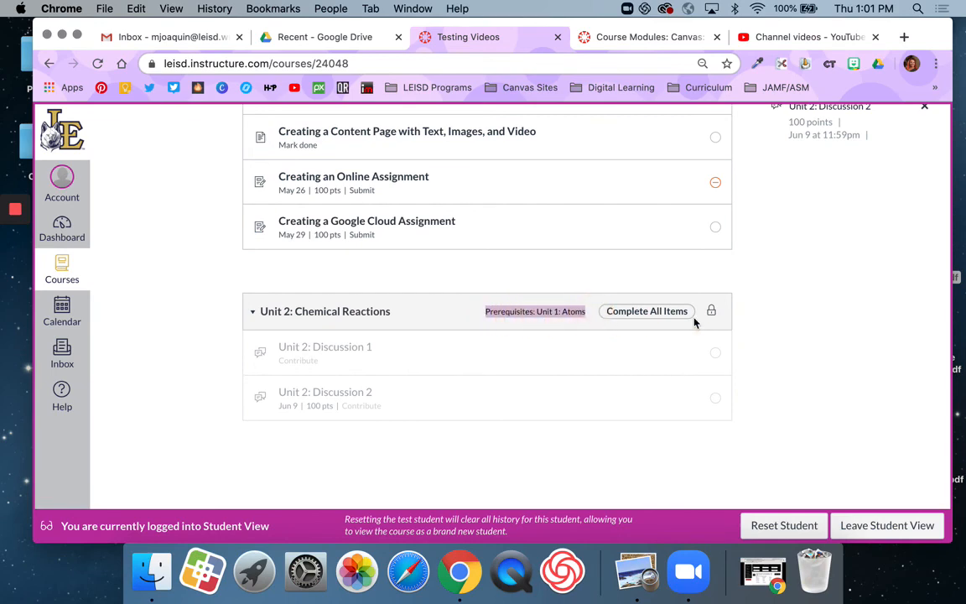
scroll(688, 330, up, 1)
scroll(688, 330, up, 2)
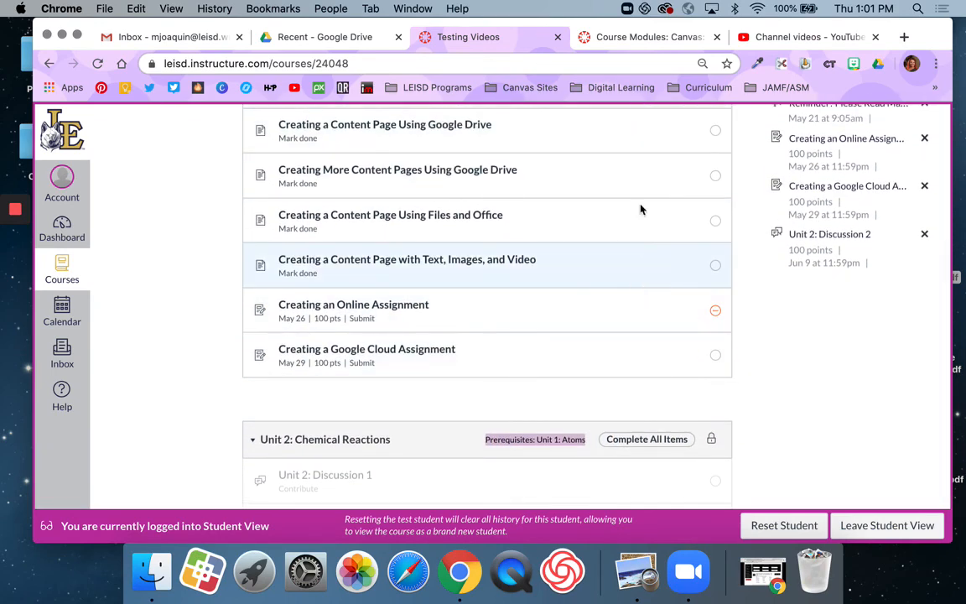
scroll(653, 296, up, 2)
scroll(688, 314, down, 1)
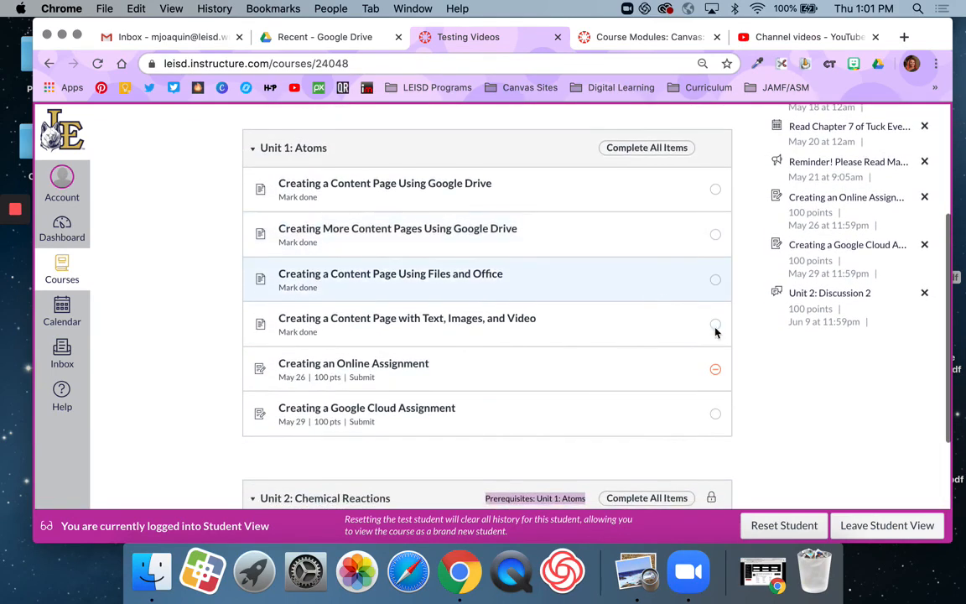
click(876, 526)
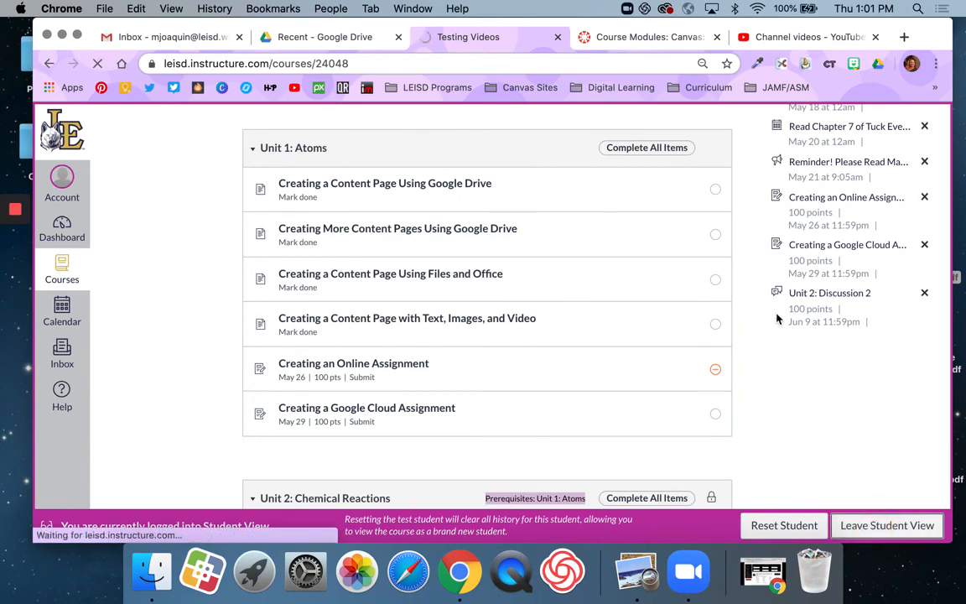